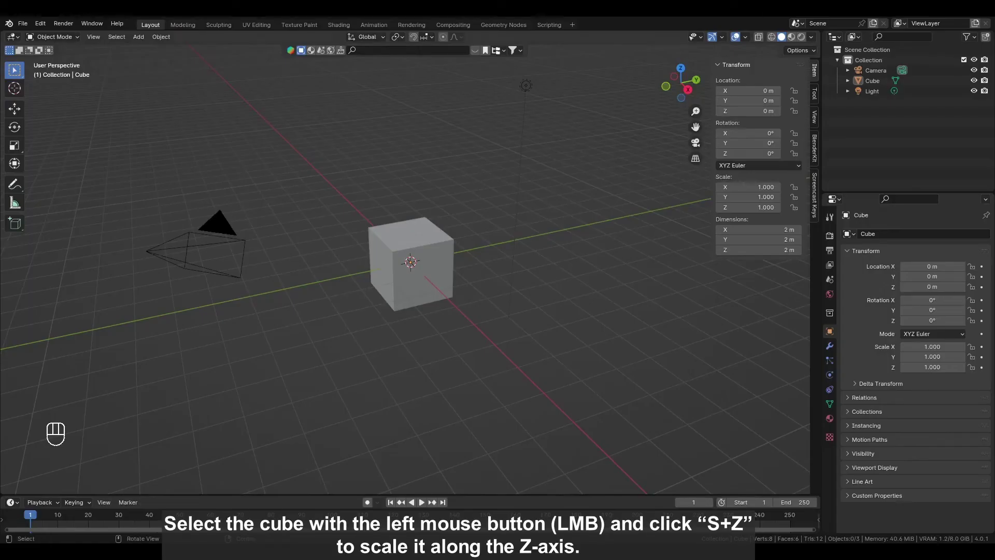
# Flatten the cube along Z and narrow it along Y
pyautogui.click(425, 280)
pyautogui.press('s')
pyautogui.press('z')
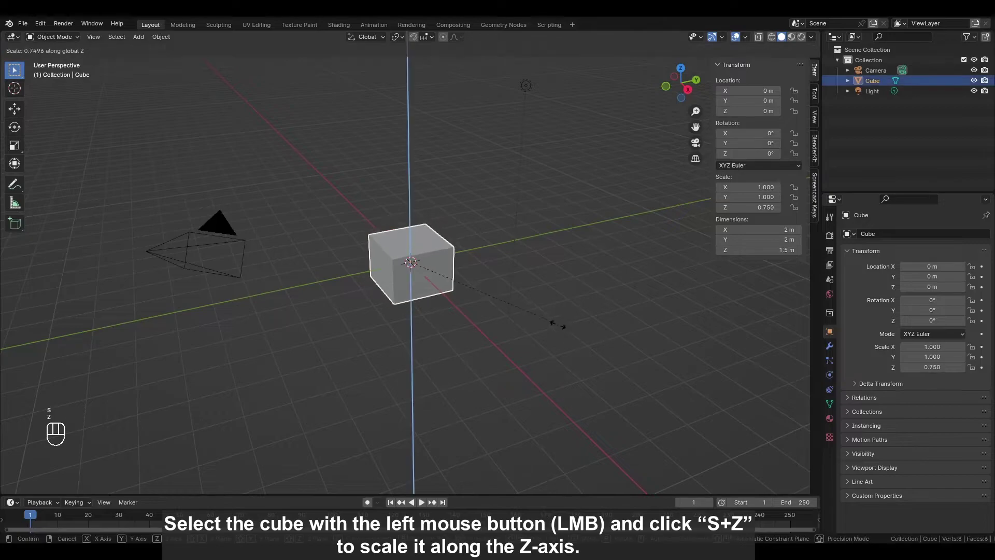
pyautogui.click(456, 284)
pyautogui.moveTo(456, 284); pyautogui.dragTo(577, 266, button='middle')
pyautogui.press('s')
pyautogui.press('y')
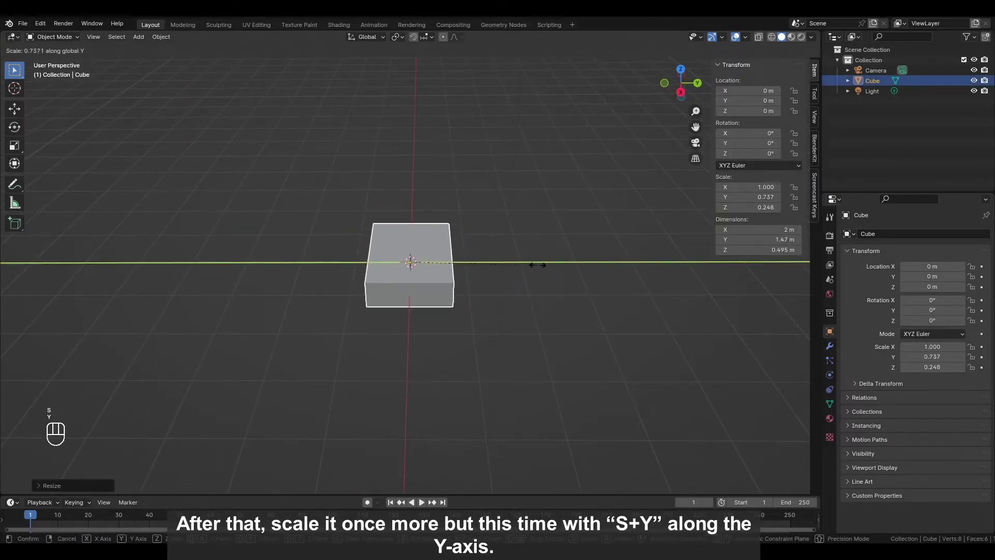
pyautogui.click(517, 263)
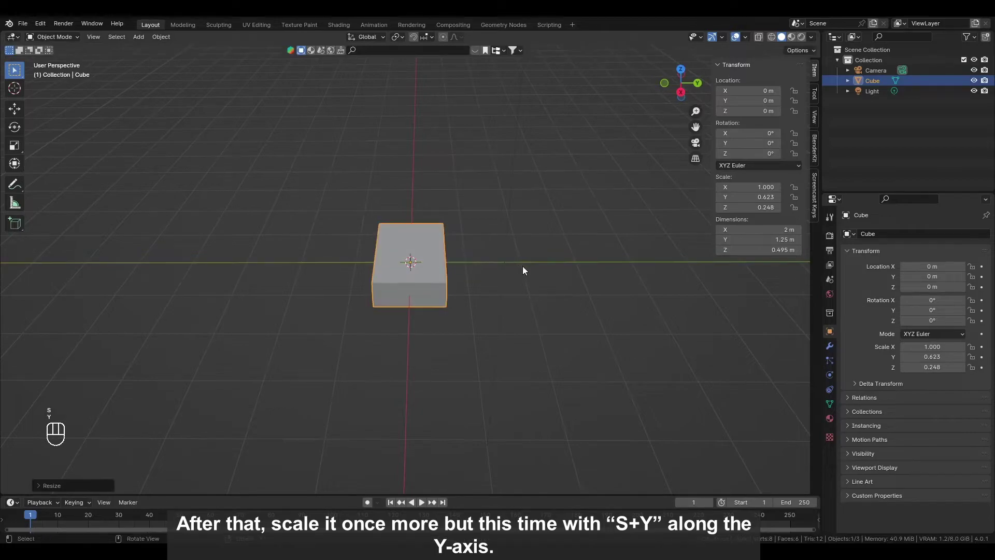
# Flatten the slab further along Z to about 0.341 m thick
pyautogui.moveTo(549, 278); pyautogui.dragTo(529, 277, button='middle')
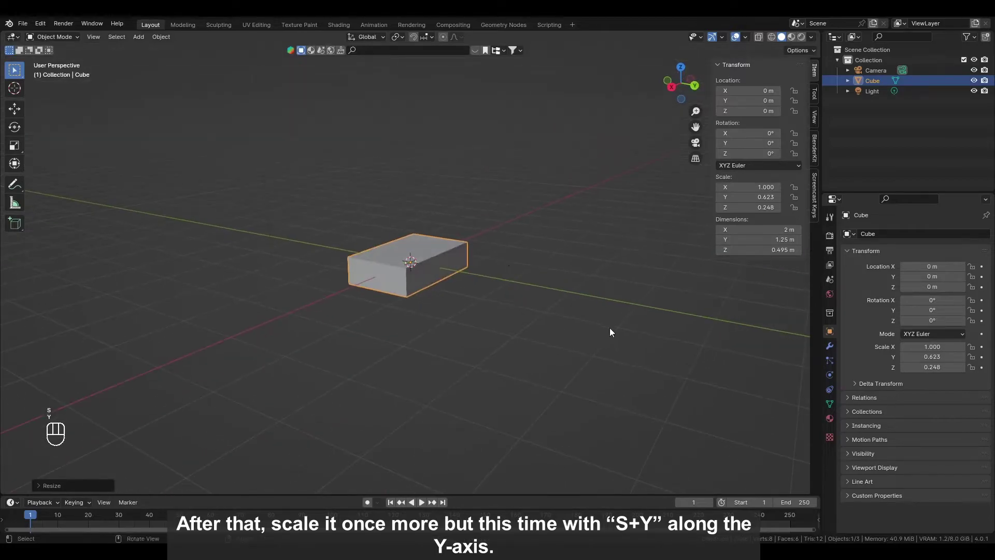
pyautogui.press('s')
pyautogui.press('z')
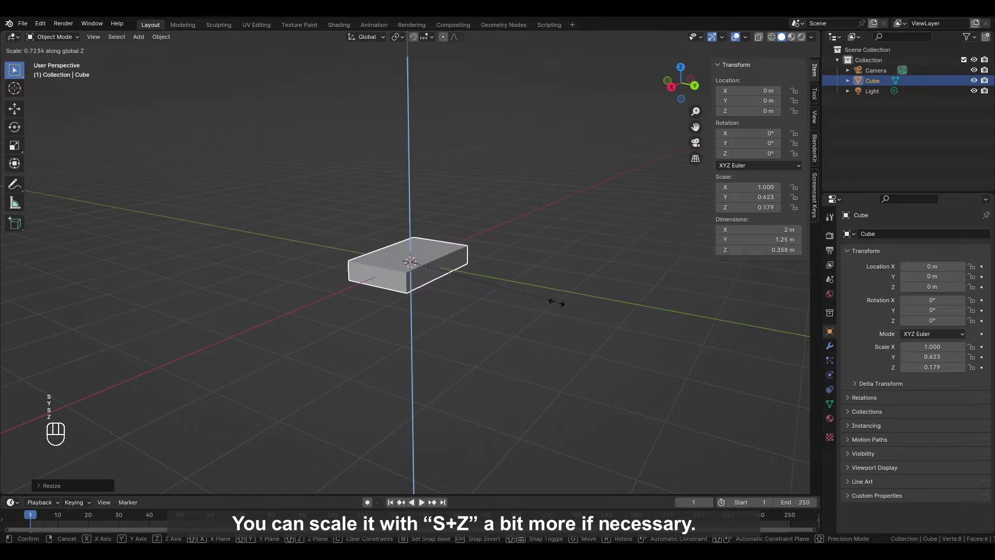
pyautogui.click(546, 300)
pyautogui.moveTo(546, 300); pyautogui.dragTo(518, 269, button='middle')
# Apply the scale so it resets to 1.000, then enter Edit Mode
pyautogui.hotkey('ctrl', 'a')
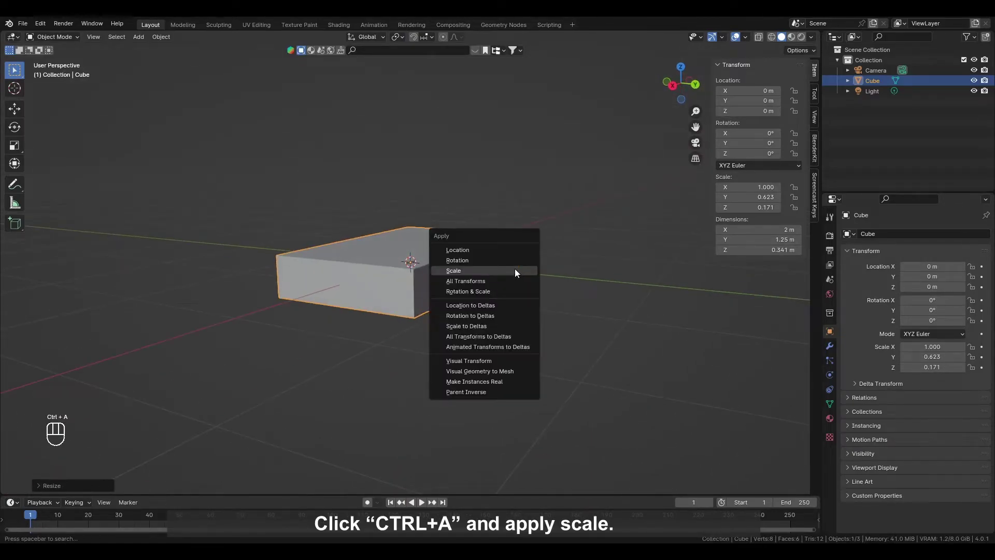
pyautogui.click(515, 271)
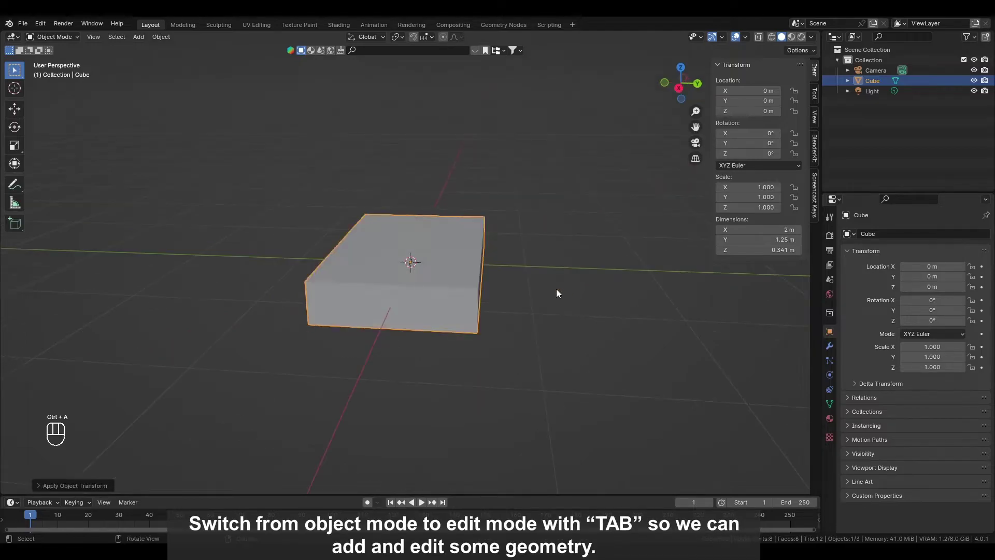
pyautogui.press('Tab')
pyautogui.moveTo(485, 288); pyautogui.dragTo(510, 267, button='middle')
# Add six centred horizontal loop cuts around the slab's sides
pyautogui.scroll(2, 410, 293)
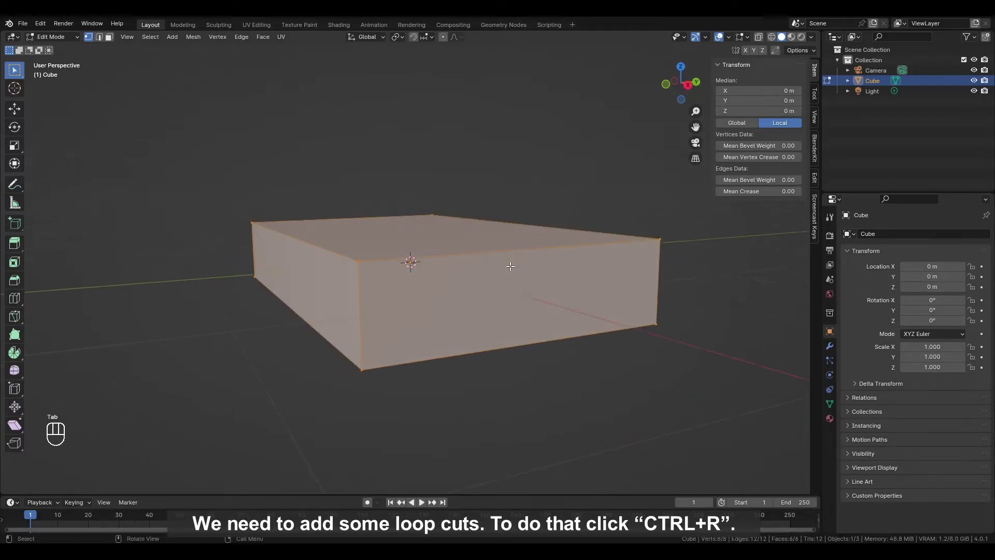
pyautogui.hotkey('ctrl', 'r')
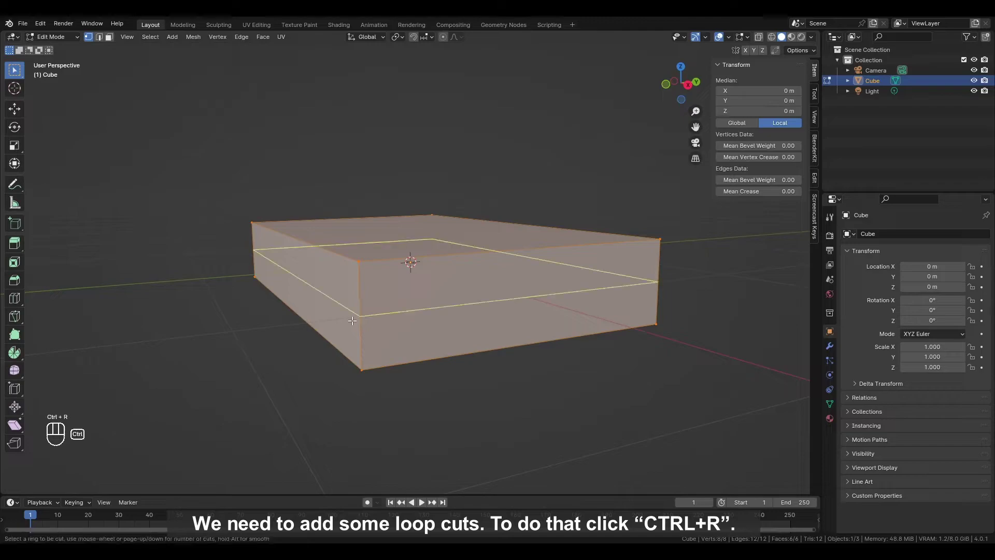
pyautogui.scroll(5, 352, 321)
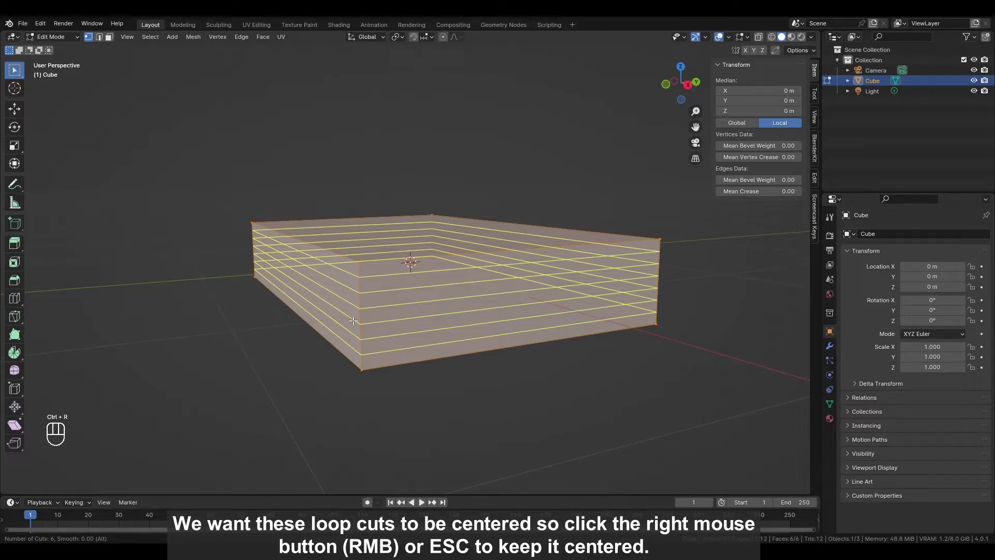
pyautogui.press('Escape')
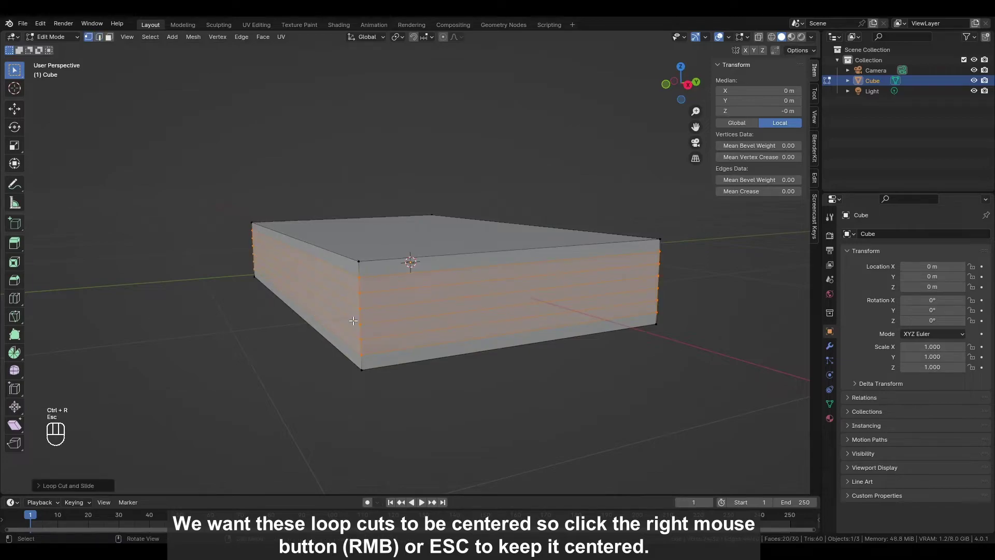
# In face mode, select the left and right side face strips
pyautogui.click(353, 321)
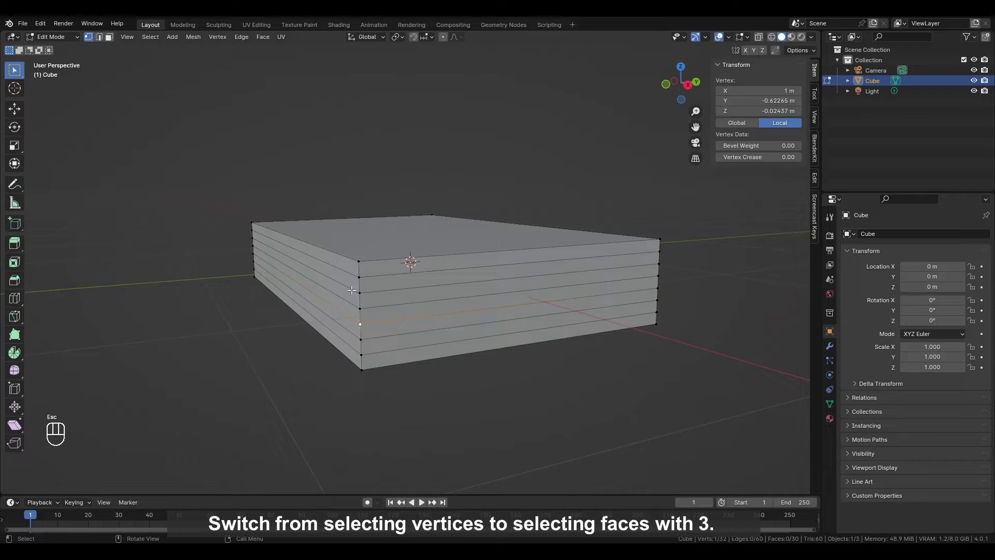
pyautogui.press('3')
pyautogui.click(347, 317)
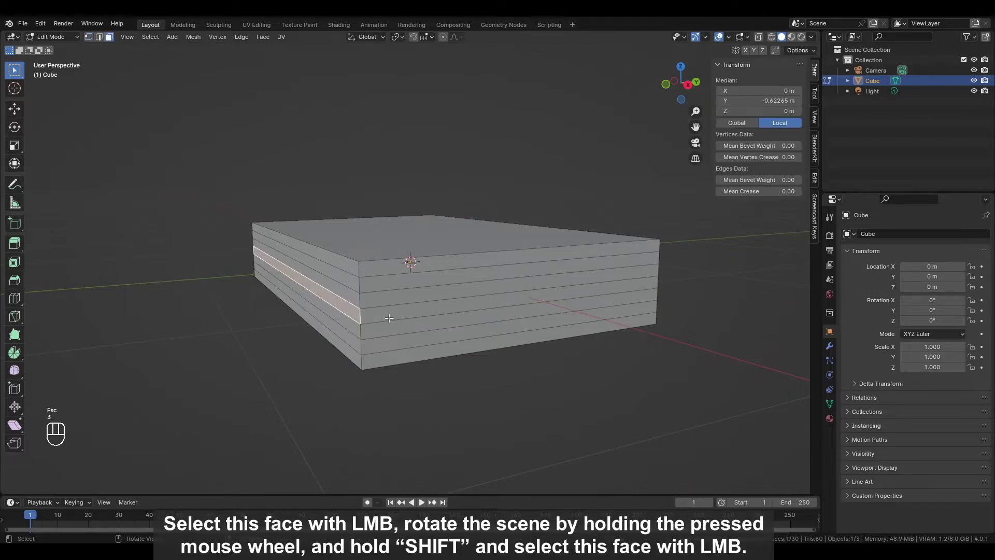
pyautogui.moveTo(402, 312); pyautogui.dragTo(459, 284, button='middle')
pyautogui.press('shift')
pyautogui.keyDown('shift'); pyautogui.click(430, 286); pyautogui.keyUp('shift')
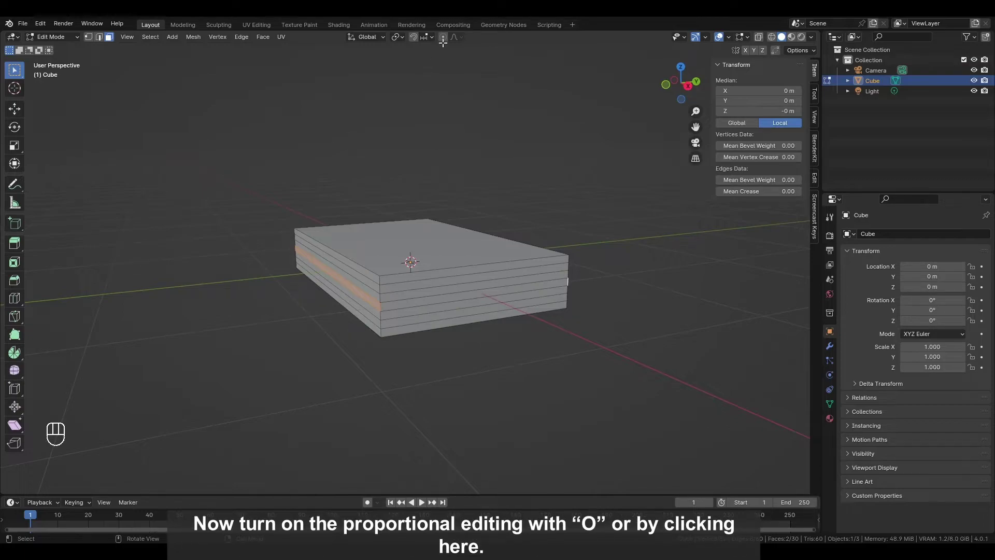
# With proportional editing on, move the side faces along Y to bow them into a curved spine
pyautogui.click(443, 37)
pyautogui.moveTo(656, 193); pyautogui.dragTo(636, 187, button='middle')
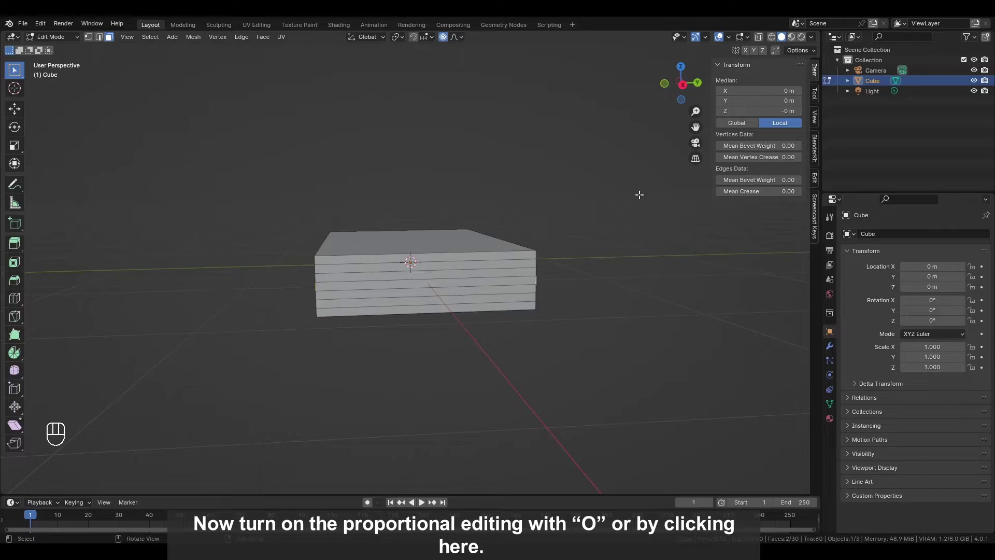
pyautogui.press('g')
pyautogui.press('y')
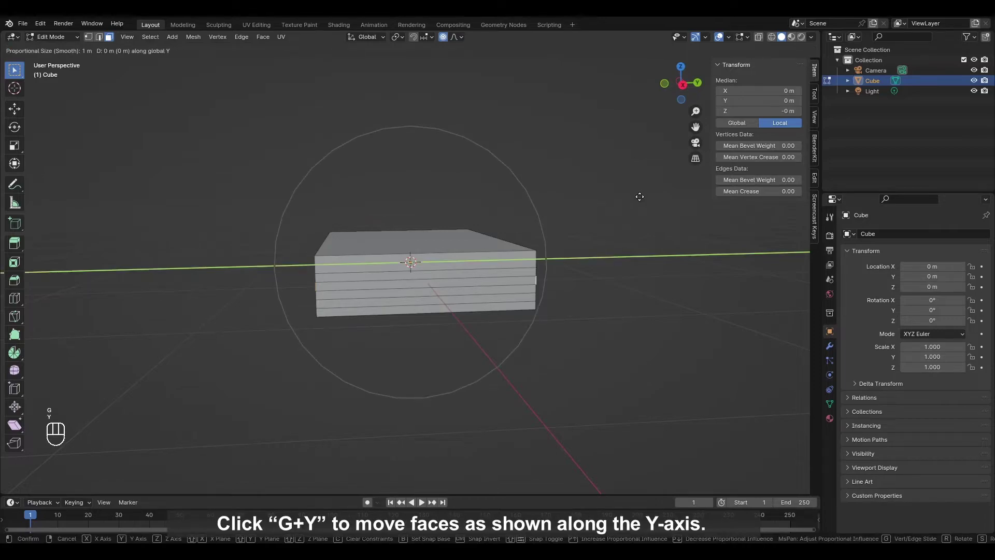
pyautogui.scroll(-4, 629, 198)
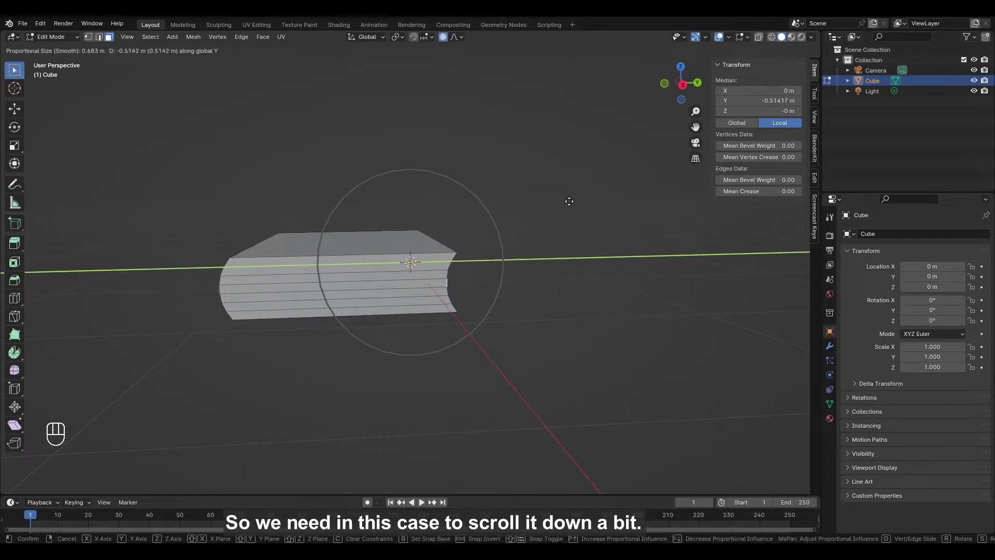
pyautogui.click(577, 206)
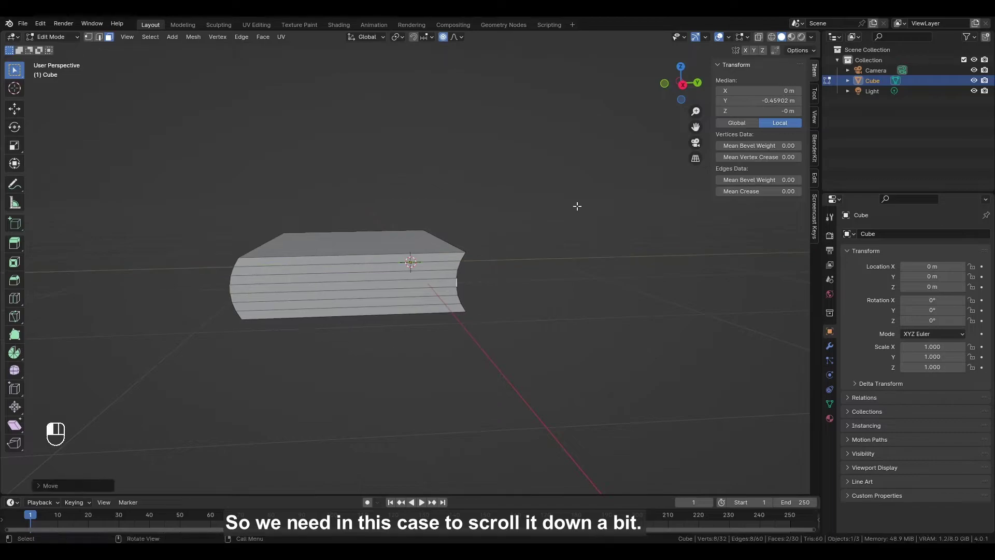
pyautogui.moveTo(578, 206); pyautogui.dragTo(543, 211, button='middle')
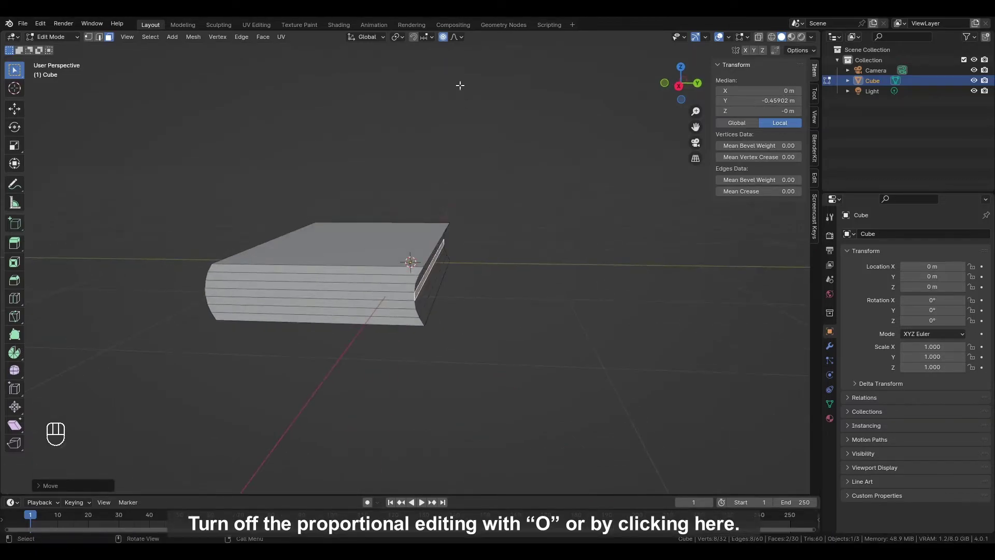
# Turn off proportional editing and shift the whole mesh along Y
pyautogui.click(443, 37)
pyautogui.moveTo(467, 100); pyautogui.dragTo(478, 95, button='middle')
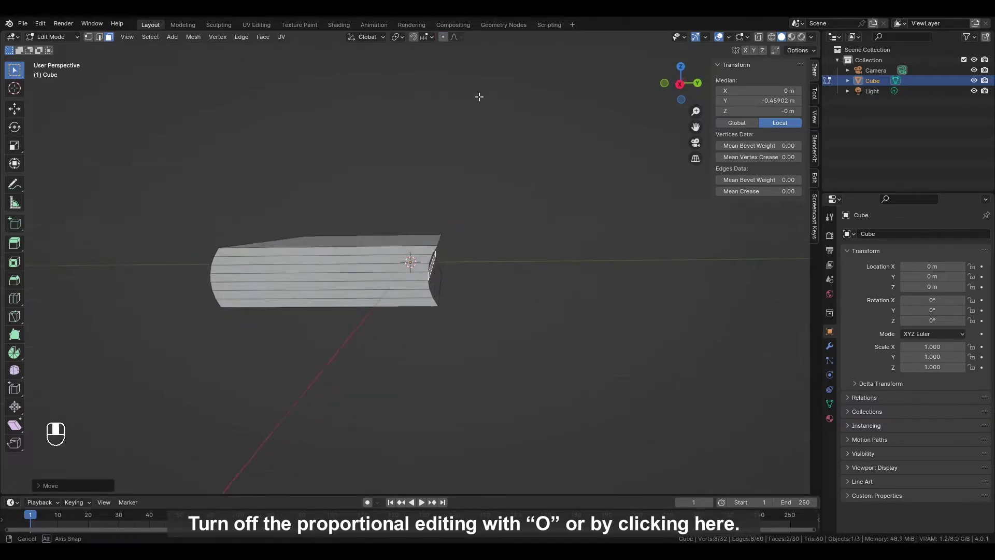
pyautogui.press('a')
pyautogui.press('g')
pyautogui.press('y')
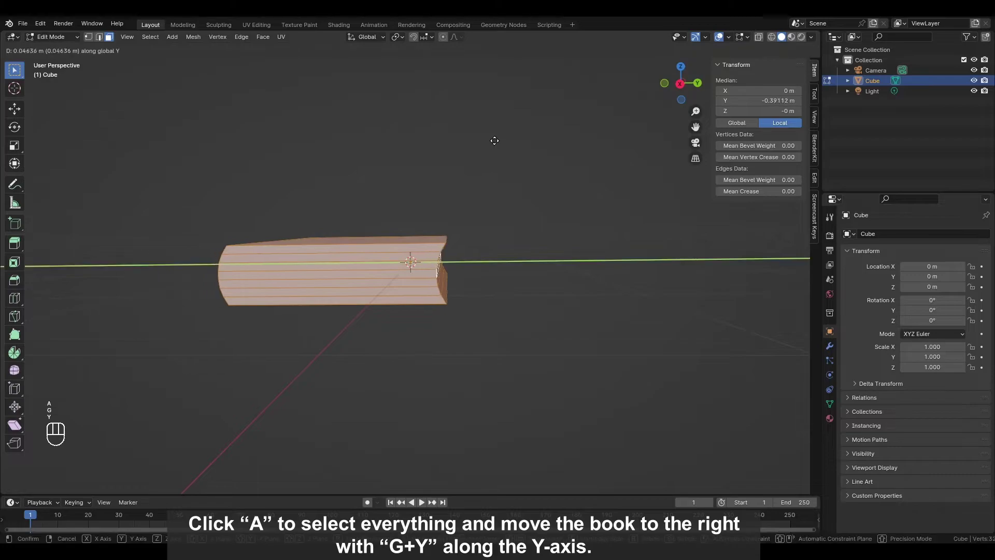
pyautogui.click(523, 138)
pyautogui.moveTo(523, 137); pyautogui.dragTo(493, 135, button='middle')
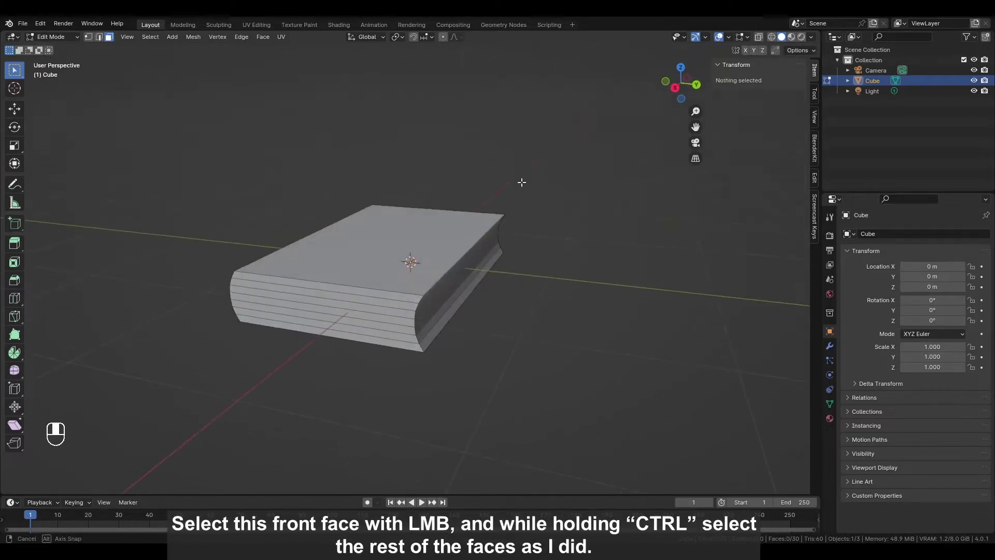
# Extrude the top and curved spine faces along their normals to thicken the cover
pyautogui.scroll(3, 510, 225)
pyautogui.click(435, 270)
pyautogui.moveTo(435, 271); pyautogui.dragTo(589, 269, button='middle')
pyautogui.keyDown('ctrl'); pyautogui.click(472, 130); pyautogui.keyUp('ctrl')
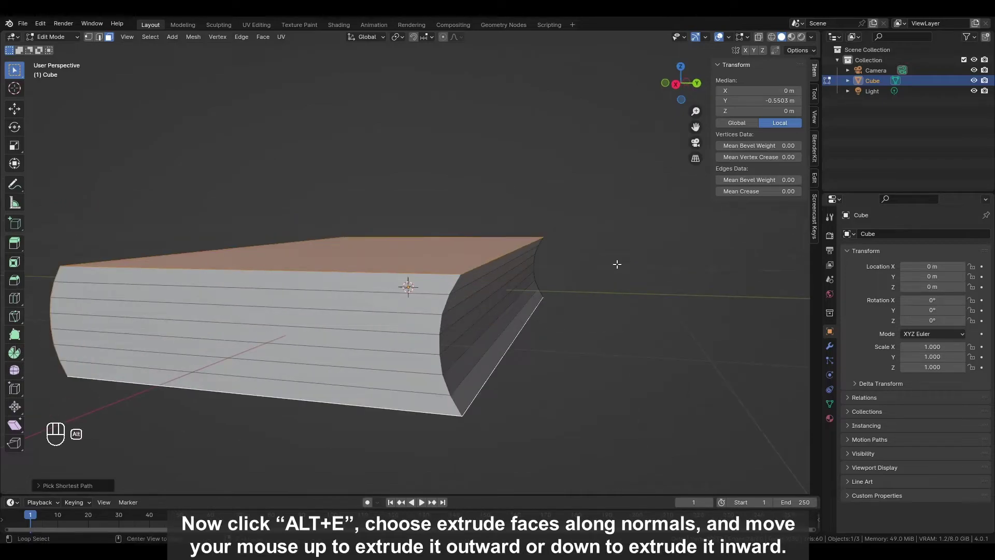
pyautogui.hotkey('alt', 'e')
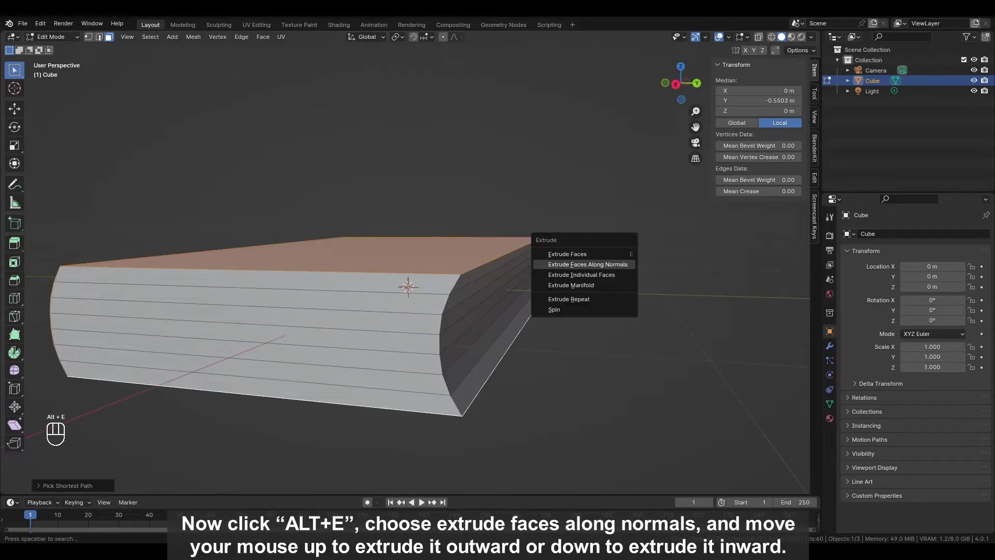
pyautogui.click(616, 264)
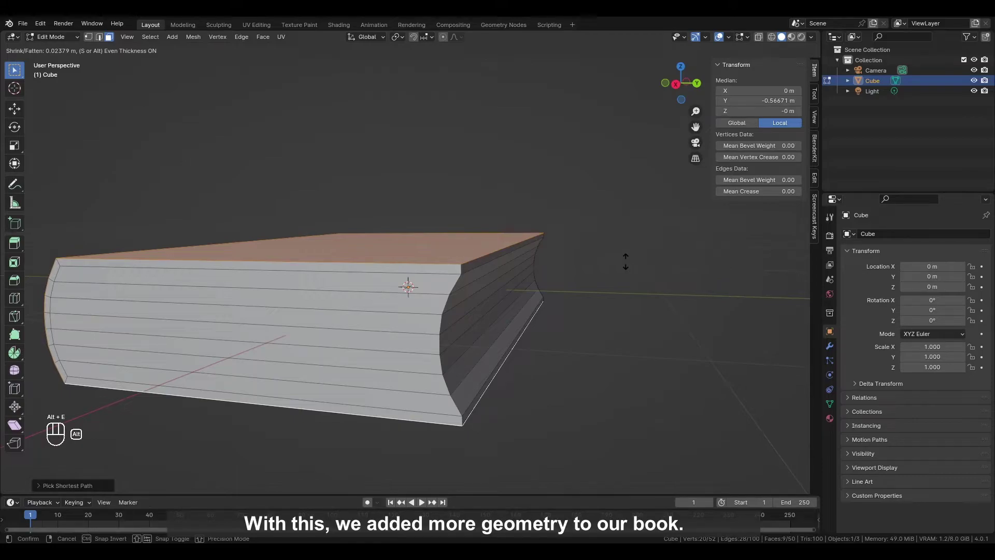
pyautogui.click(626, 262)
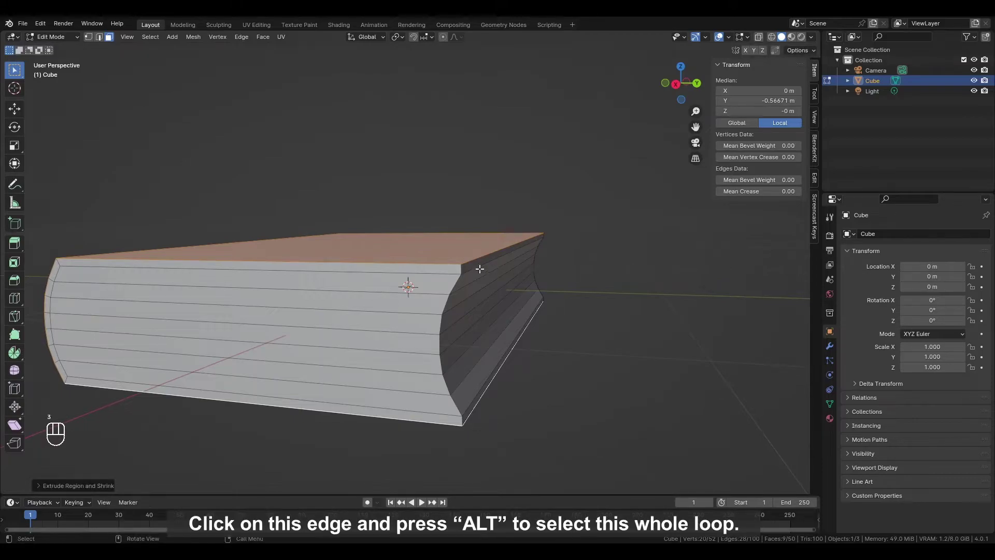
# Extrude the side rim loop outward along normals so the cover overhangs, then exit Edit Mode
pyautogui.keyDown('alt'); pyautogui.click(461, 271); pyautogui.keyUp('alt')
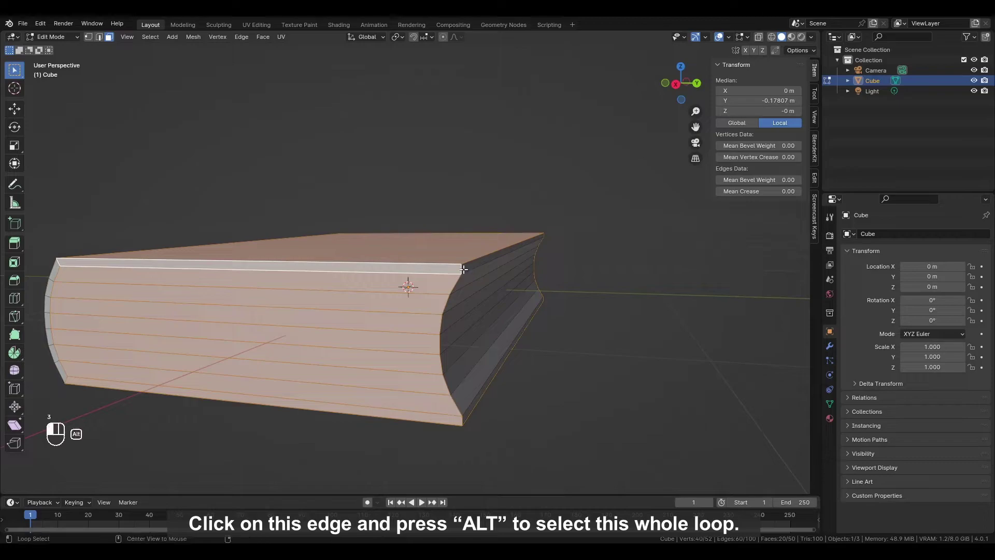
pyautogui.keyDown('alt'); pyautogui.click(467, 270); pyautogui.keyUp('alt')
pyautogui.hotkey('alt', 'e')
pyautogui.click(592, 273)
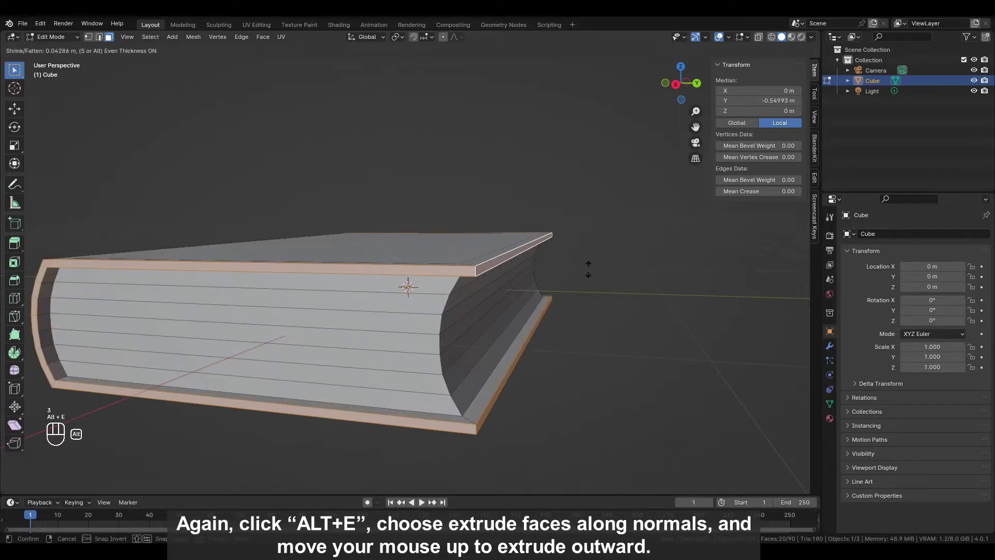
pyautogui.click(588, 268)
pyautogui.moveTo(588, 268); pyautogui.dragTo(571, 302, button='middle')
pyautogui.scroll(-2, 570, 301)
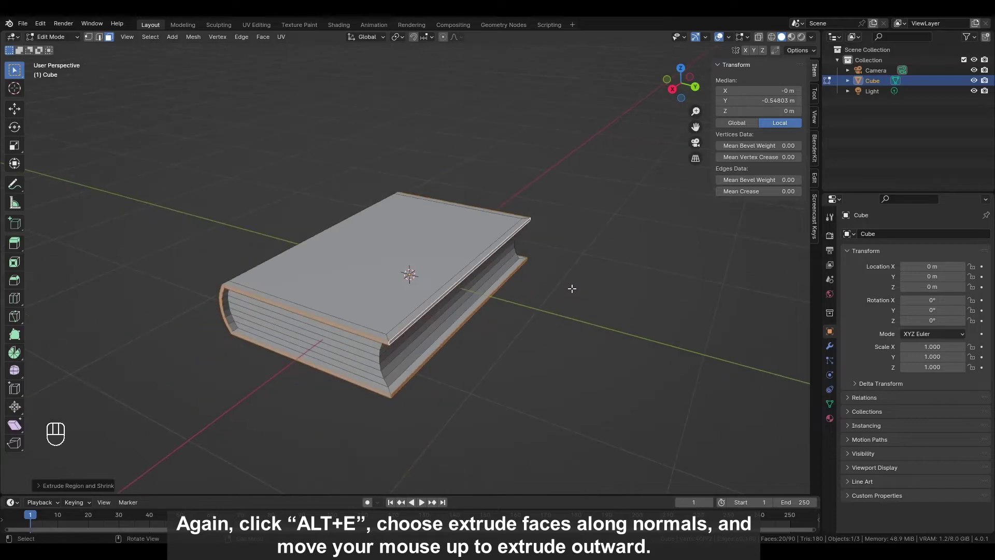
pyautogui.moveTo(593, 266); pyautogui.dragTo(633, 256, button='middle')
pyautogui.press('Tab')
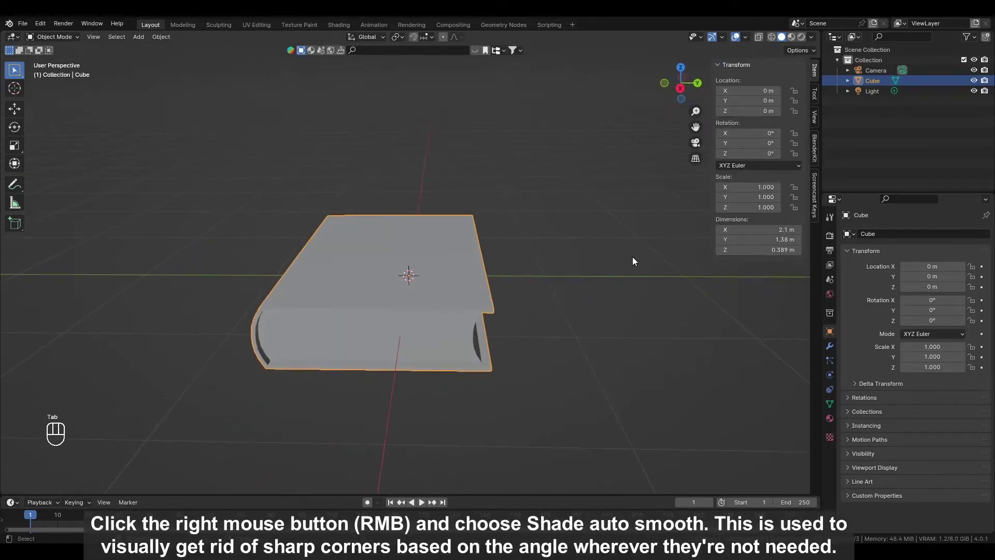
# Apply Shade Auto Smooth to the book and return to Edit Mode
pyautogui.rightClick(632, 256)
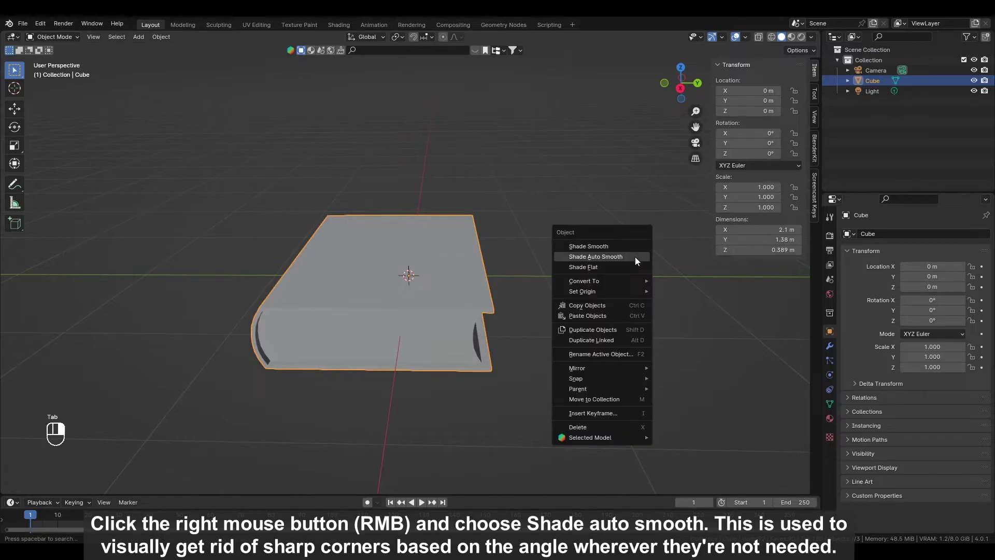
pyautogui.click(635, 257)
pyautogui.moveTo(623, 260); pyautogui.dragTo(596, 238, button='middle')
pyautogui.press('Tab')
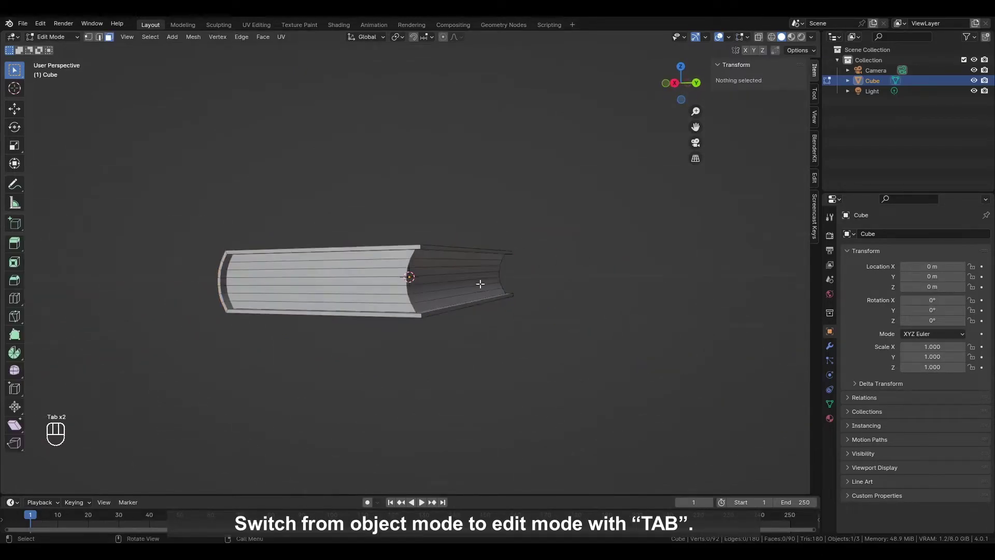
# Select the page-edge faces from top to bottom strip across the front and curved spine
pyautogui.scroll(2, 474, 283)
pyautogui.press('3')
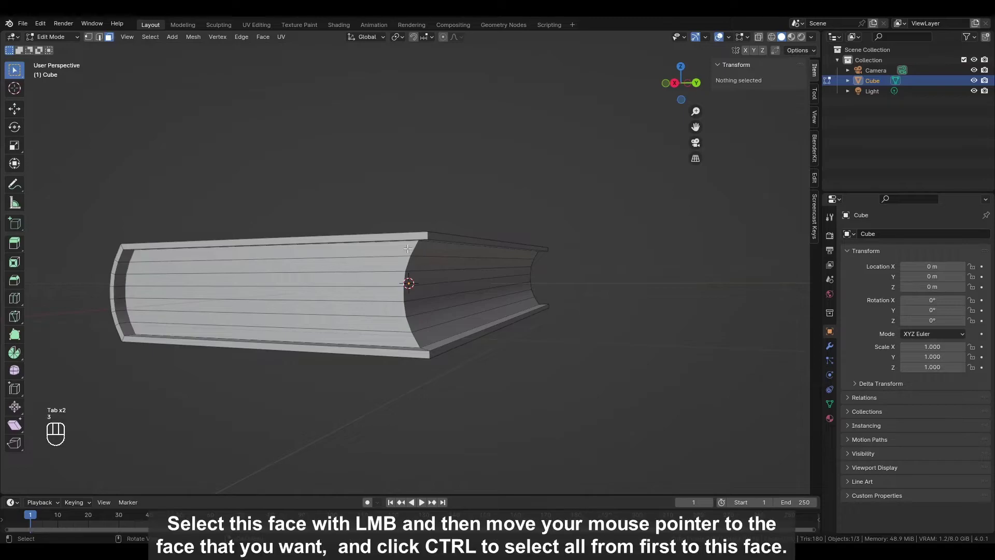
pyautogui.click(408, 249)
pyautogui.press('ctrl')
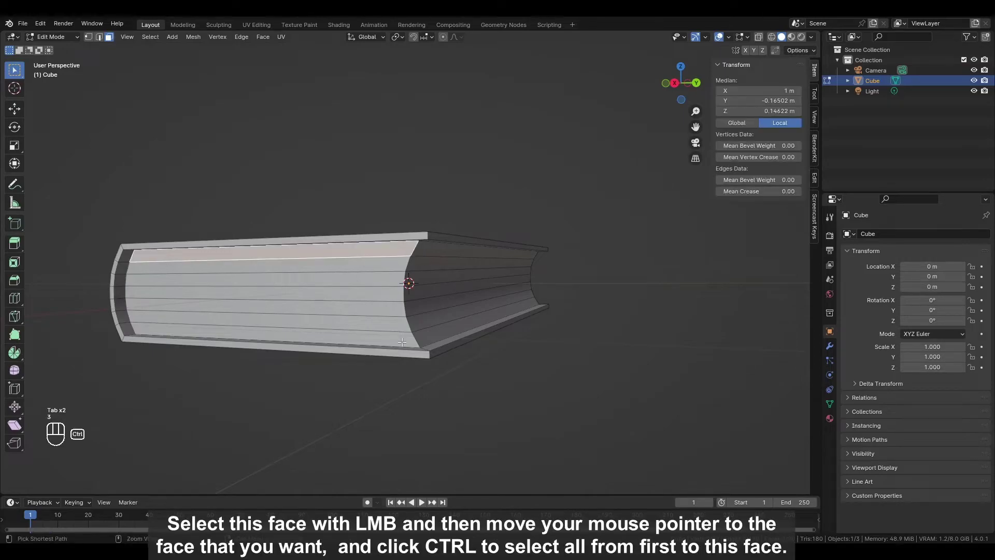
pyautogui.keyDown('ctrl'); pyautogui.click(404, 341); pyautogui.keyUp('ctrl')
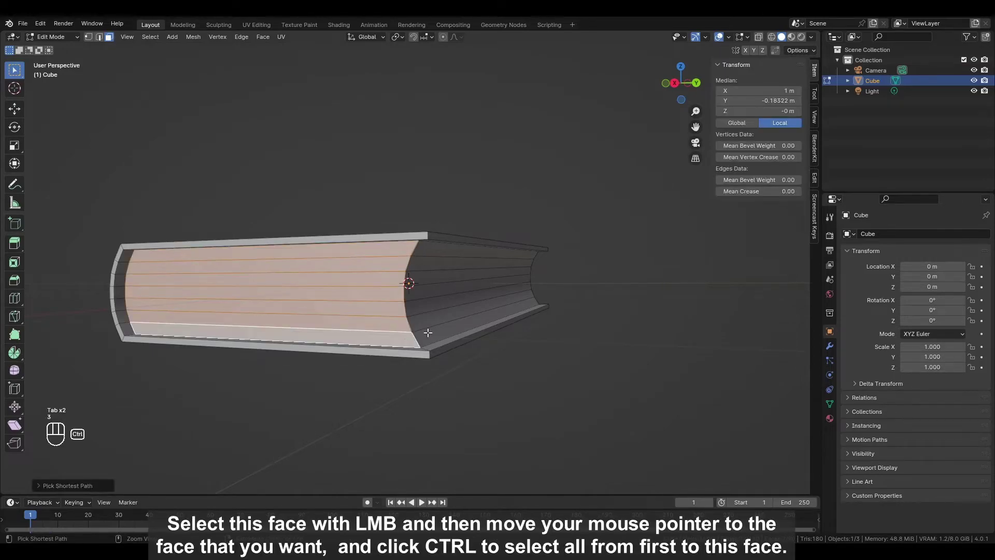
pyautogui.keyDown('ctrl'); pyautogui.click(430, 333); pyautogui.keyUp('ctrl')
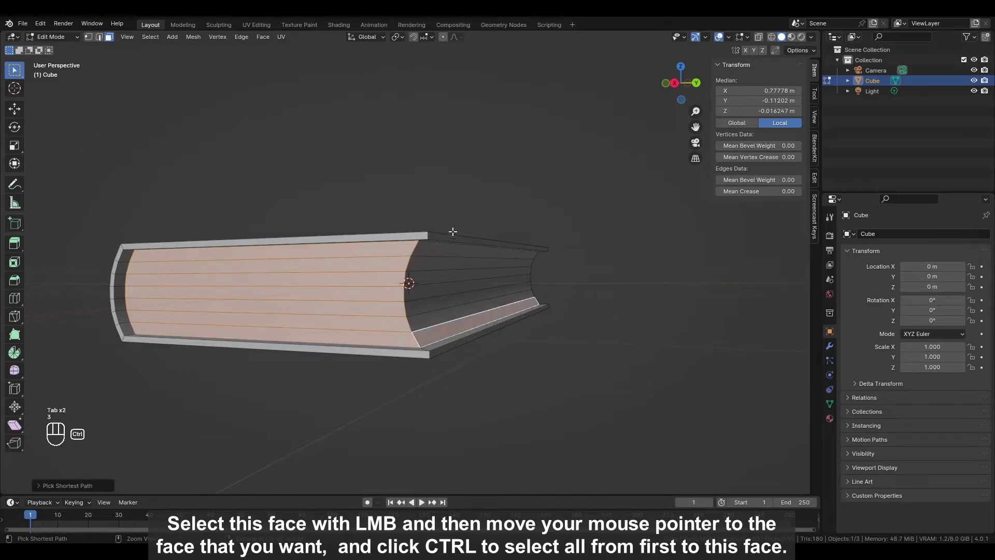
pyautogui.keyDown('ctrl'); pyautogui.click(452, 249); pyautogui.keyUp('ctrl')
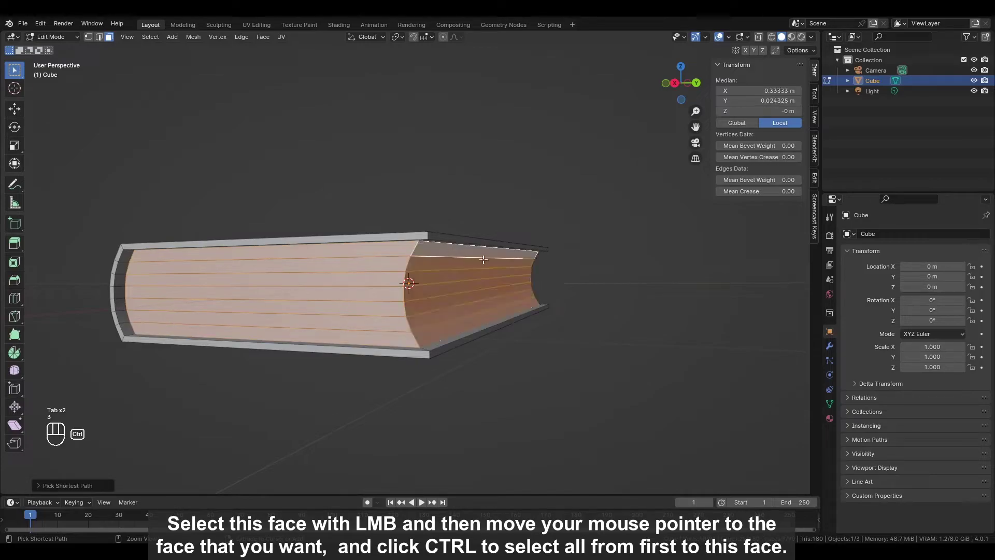
pyautogui.moveTo(564, 267); pyautogui.dragTo(427, 261, button='middle')
# Add the other side's page faces, split them all off with Y, and exit Edit Mode
pyautogui.press('shift')
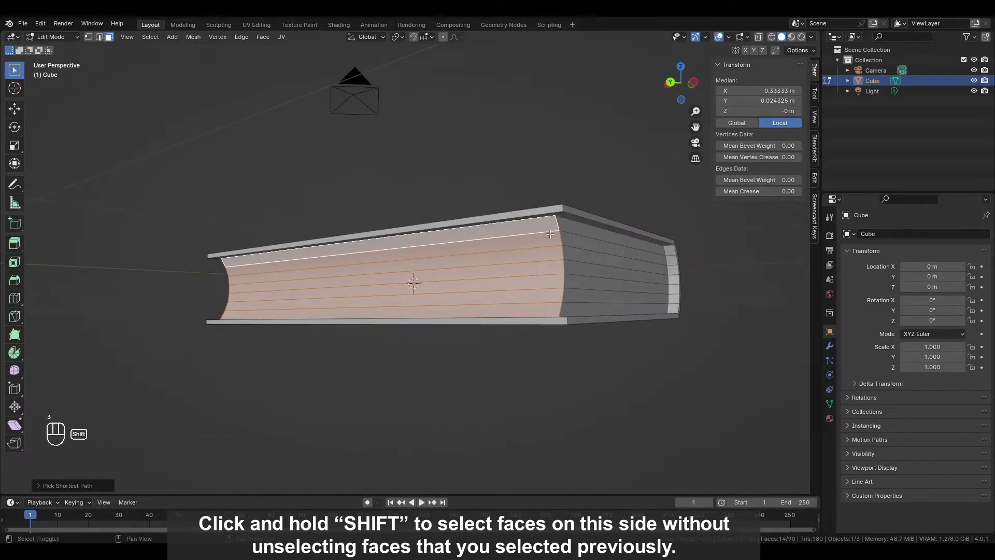
pyautogui.keyDown('shift'); pyautogui.click(583, 229); pyautogui.keyUp('shift')
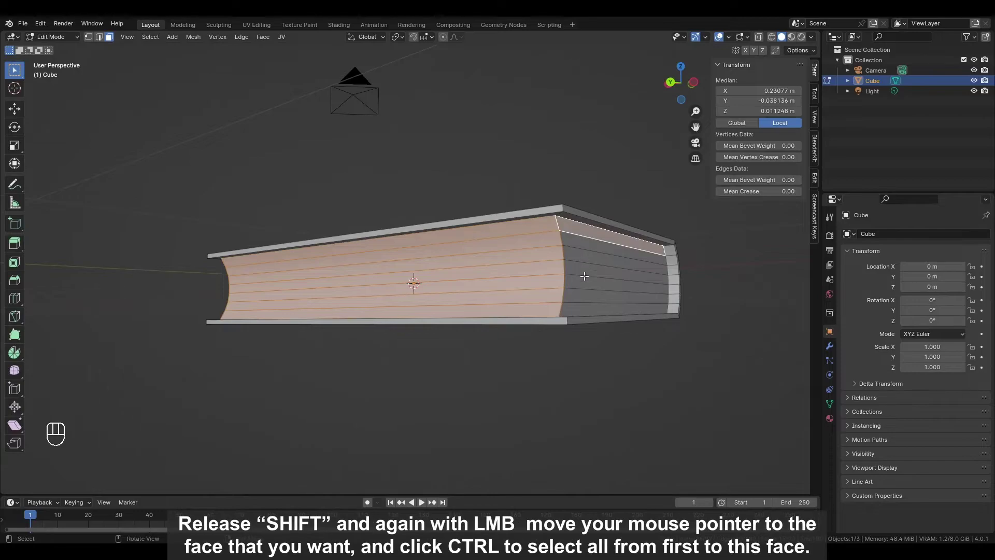
pyautogui.press('ctrl')
pyautogui.keyDown('ctrl'); pyautogui.click(586, 305); pyautogui.keyUp('ctrl')
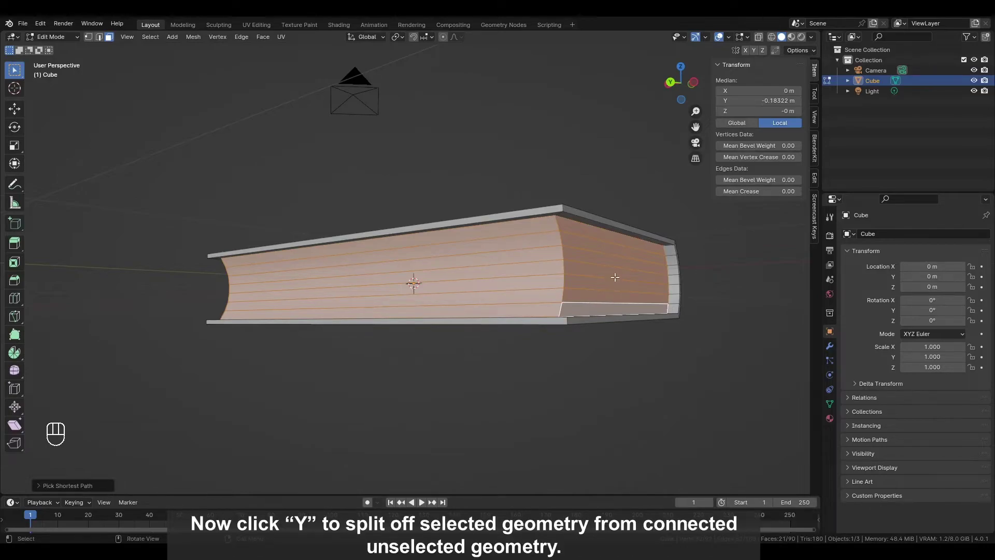
pyautogui.press('y')
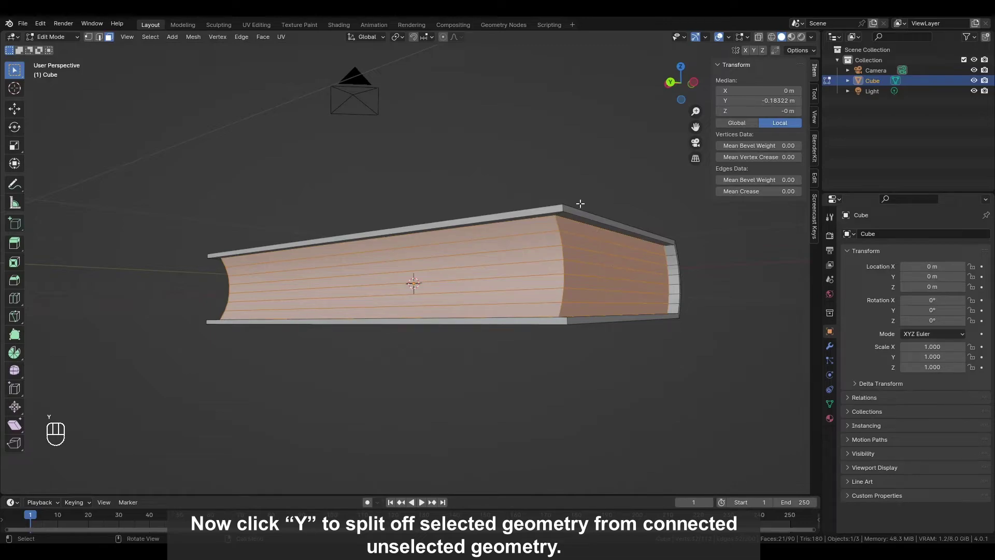
pyautogui.press('Tab')
# Enter Edit Mode and add two centred loop cuts across the cover
pyautogui.click(516, 164)
pyautogui.moveTo(516, 164); pyautogui.dragTo(456, 270, button='middle')
pyautogui.press('Tab')
pyautogui.hotkey('ctrl', 'r')
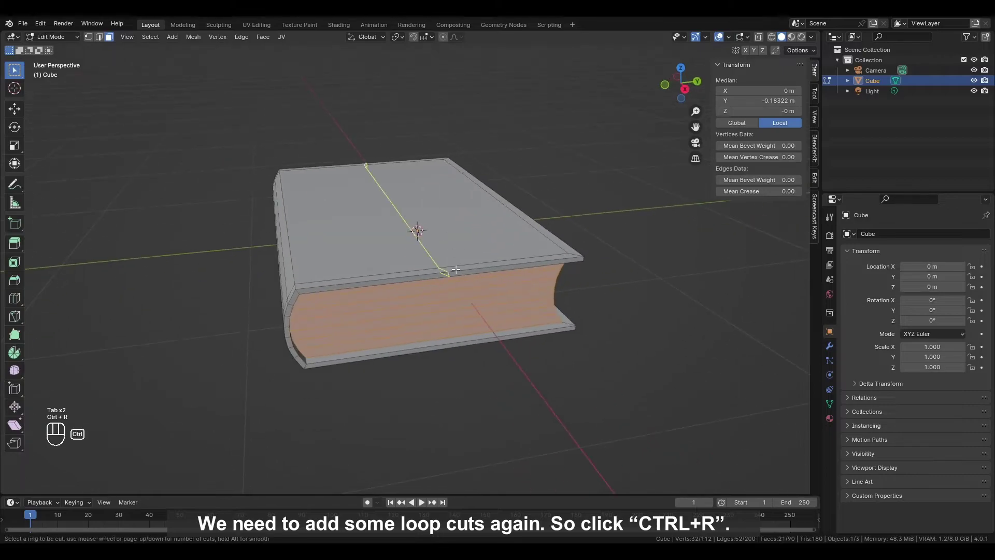
pyautogui.click(455, 269)
pyautogui.press('Escape')
pyautogui.click(454, 348)
pyautogui.press('Escape')
# Flatten the selected loops with S Y 0 and slide them along Y toward the spine
pyautogui.keyDown('alt'); pyautogui.keyDown('shift'); pyautogui.click(429, 253); pyautogui.keyUp('shift'); pyautogui.keyUp('alt')
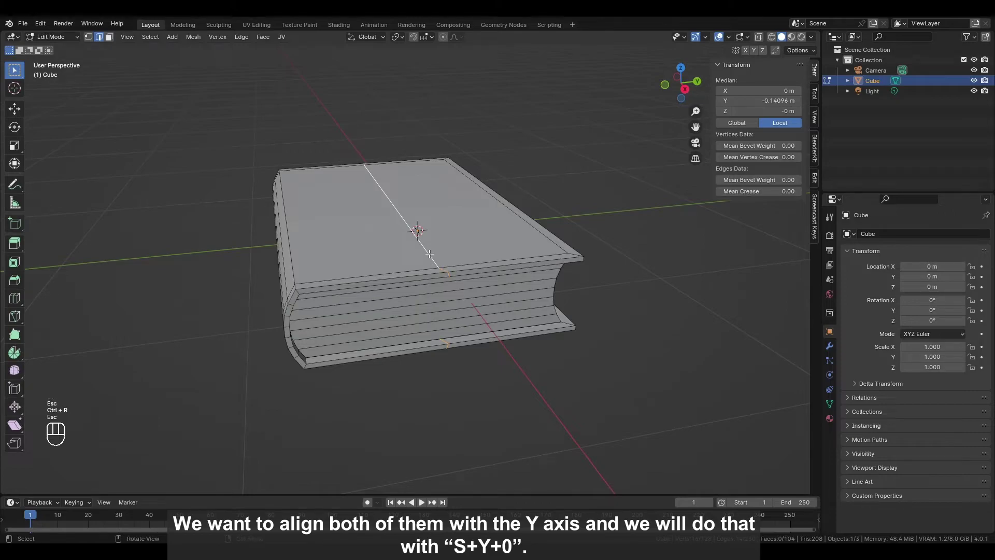
pyautogui.press('s')
pyautogui.press('0')
pyautogui.press('y')
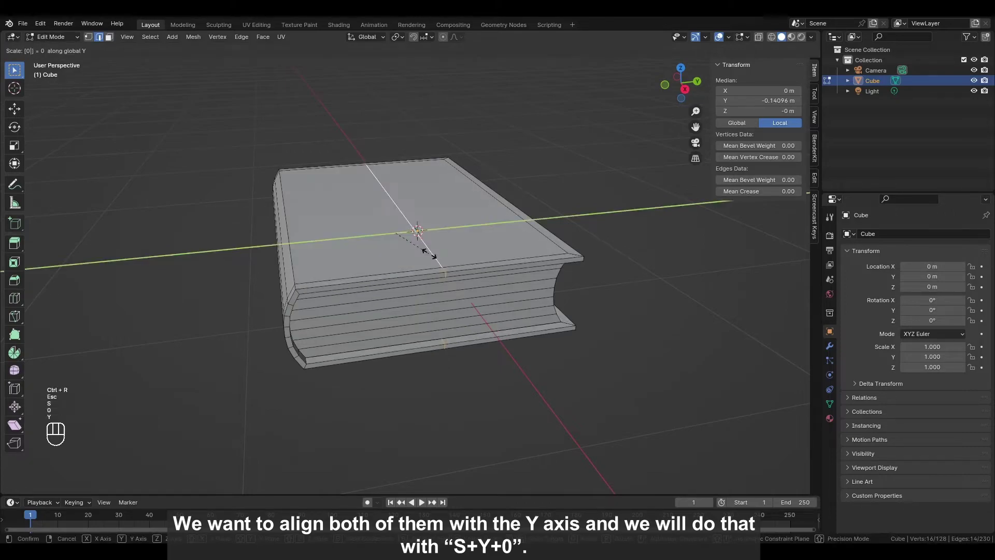
pyautogui.press('Return')
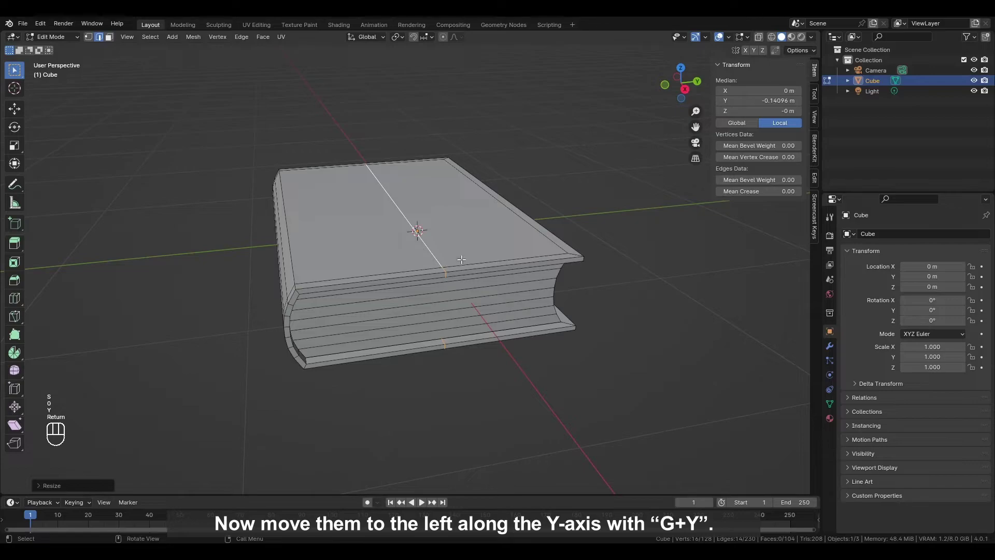
pyautogui.press('g')
pyautogui.press('y')
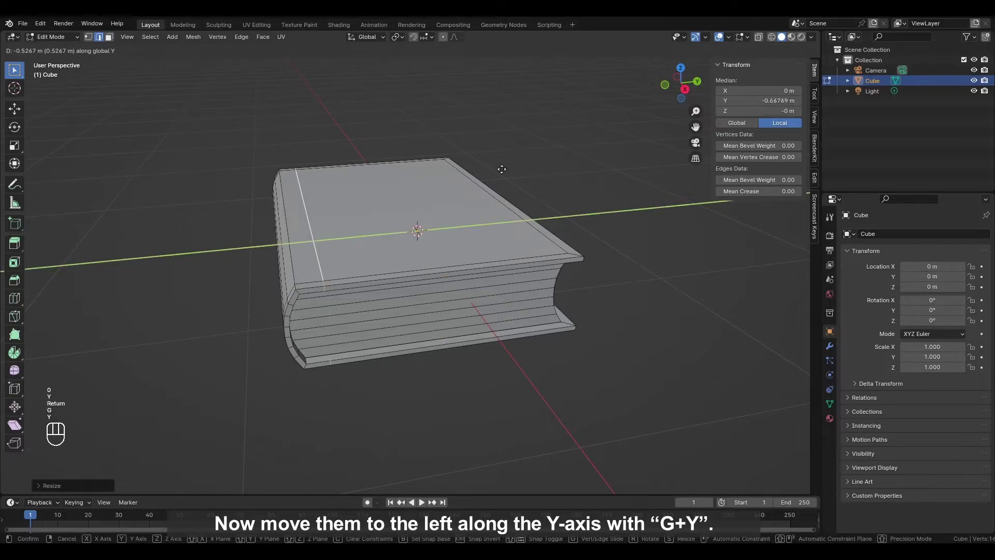
pyautogui.click(490, 168)
# Add two more centred loop cuts across the cover
pyautogui.hotkey('ctrl', 'r')
pyautogui.click(444, 259)
pyautogui.press('Escape')
pyautogui.hotkey('ctrl', 'r')
pyautogui.click(444, 255)
pyautogui.press('Escape')
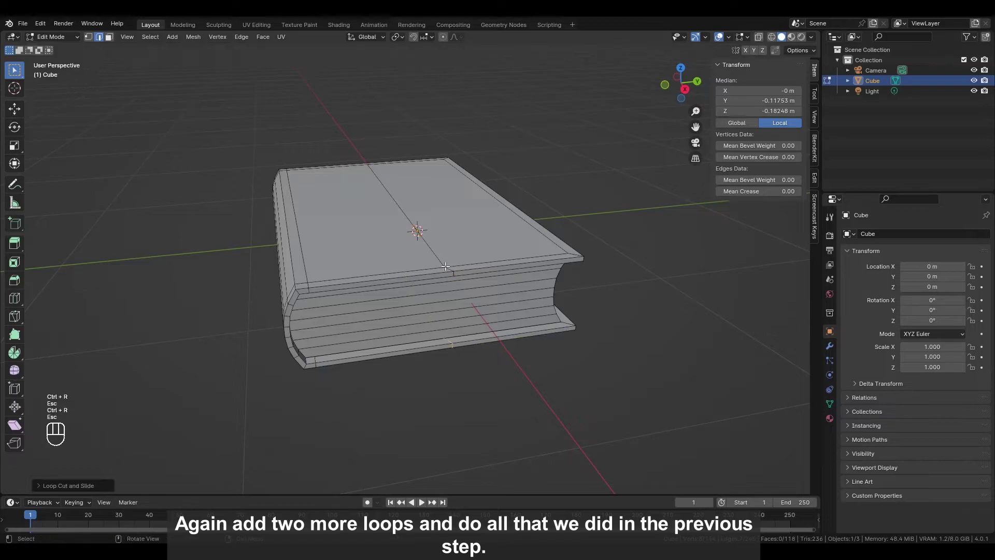
# Flatten the new loop with S Y 0 and slide it along Y to the spine edge
pyautogui.press('s')
pyautogui.press('0')
pyautogui.press('y')
pyautogui.press('Return')
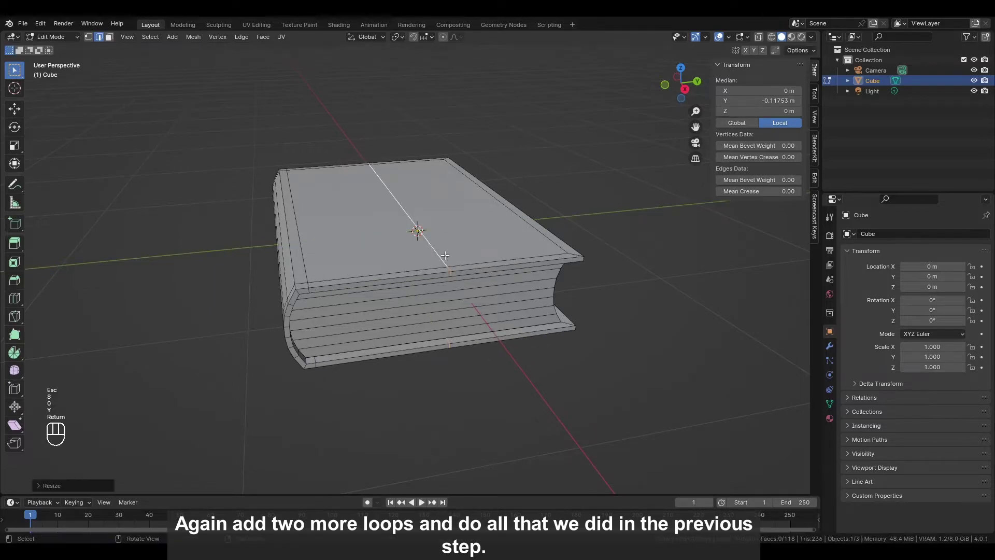
pyautogui.press('g')
pyautogui.press('y')
pyautogui.click(539, 245)
pyautogui.moveTo(539, 244); pyautogui.dragTo(494, 250, button='middle')
pyautogui.scroll(3, 507, 256)
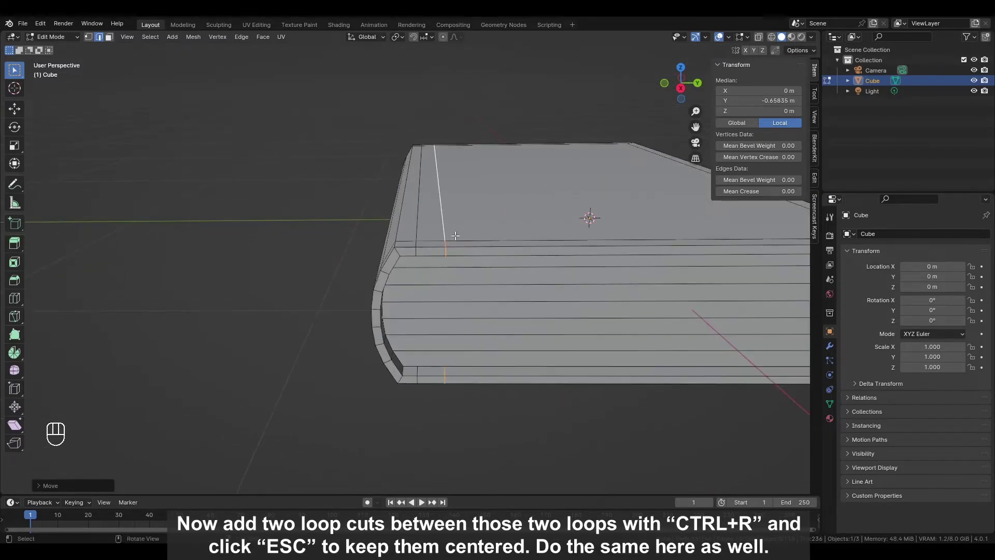
# Add two pairs of centred loop cuts between the existing loops
pyautogui.hotkey('ctrl', 'r')
pyautogui.scroll(1, 433, 242)
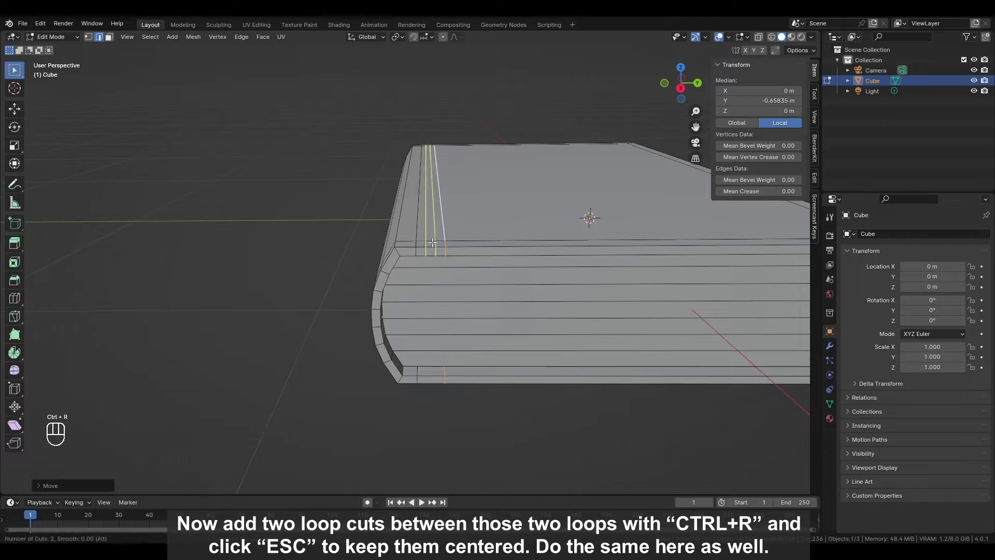
pyautogui.click(432, 243)
pyautogui.press('Escape')
pyautogui.hotkey('ctrl', 'r')
pyautogui.scroll(1, 427, 381)
pyautogui.click(427, 380)
pyautogui.press('Escape')
# In face mode, select the hinge face strips beside the spine on both covers
pyautogui.press('3')
pyautogui.moveTo(419, 233); pyautogui.dragTo(526, 267, button='middle')
pyautogui.press('ctrl')
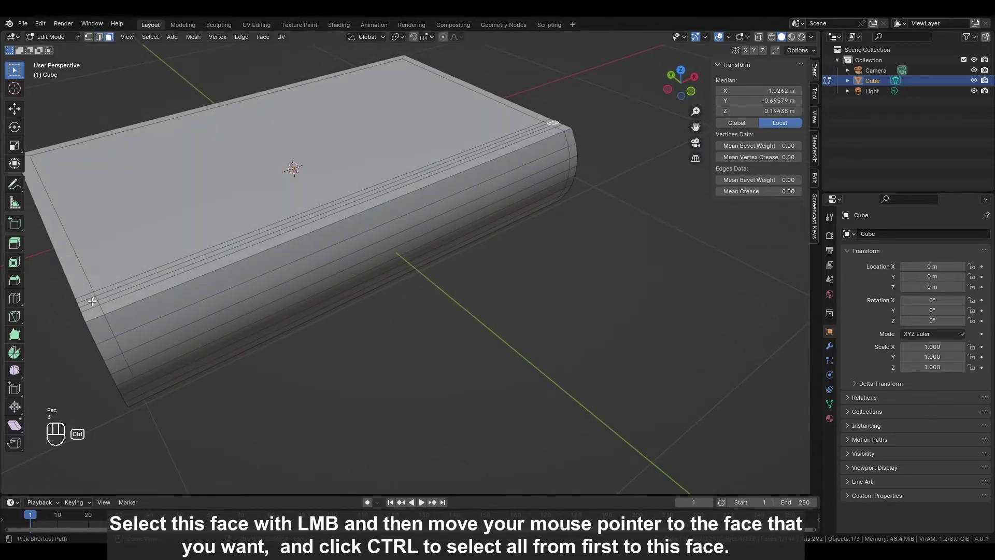
pyautogui.keyDown('ctrl'); pyautogui.click(92, 301); pyautogui.keyUp('ctrl')
pyautogui.moveTo(92, 301); pyautogui.dragTo(321, 146, button='middle')
pyautogui.press('shift')
pyautogui.press('shift')
pyautogui.moveTo(339, 266); pyautogui.dragTo(425, 160, button='middle')
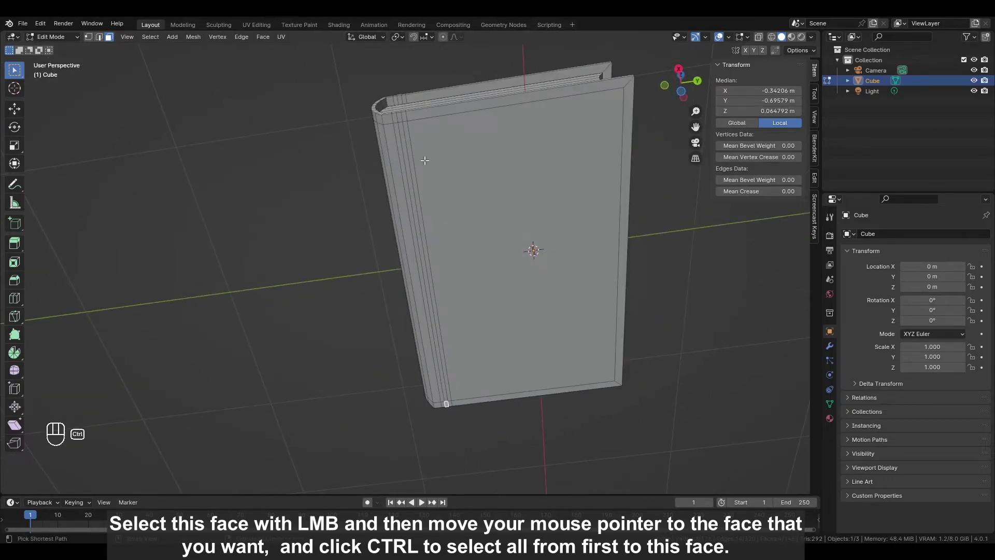
pyautogui.keyDown('ctrl'); pyautogui.click(399, 118); pyautogui.keyUp('ctrl')
pyautogui.moveTo(399, 118); pyautogui.dragTo(617, 140, button='middle')
# Scale the hinge strips inward along Z to press a groove, then return to Object Mode
pyautogui.press('s')
pyautogui.press('z')
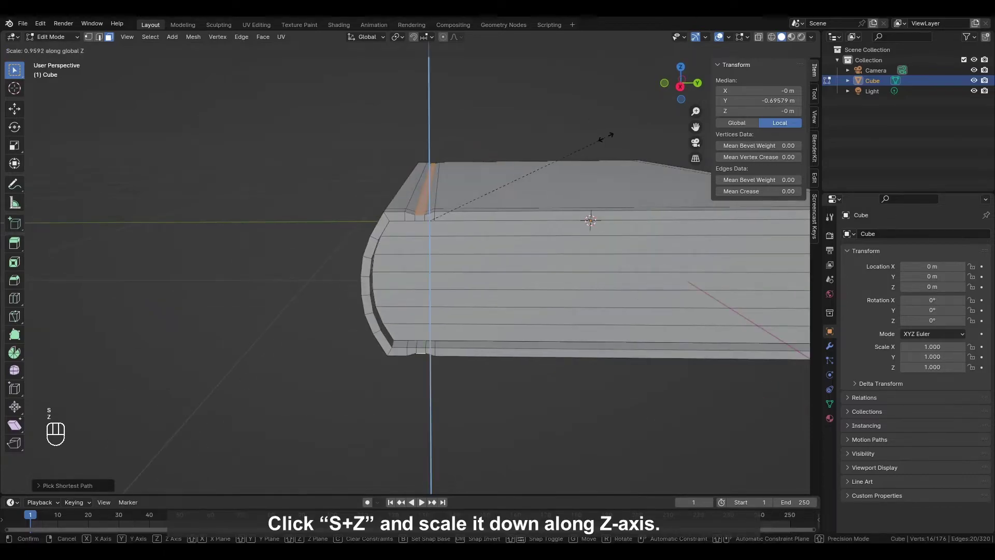
pyautogui.click(596, 153)
pyautogui.press('Tab')
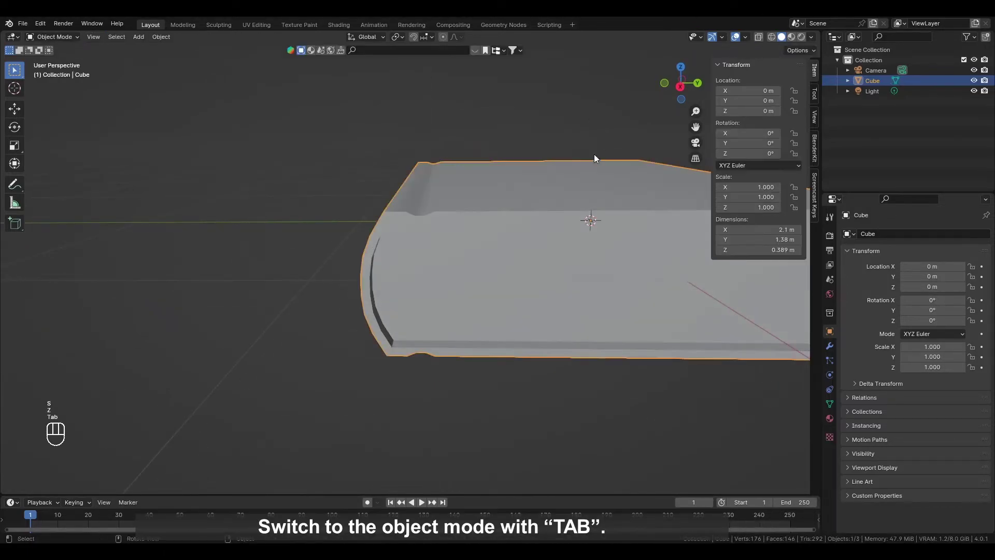
# Add a Bevel modifier with 3 segments, enter Edit Mode, and switch to rendered viewport shading
pyautogui.scroll(-5, 549, 188)
pyautogui.moveTo(582, 219)
pyautogui.mouseDown(button='middle')
pyautogui.moveTo(562, 199)
pyautogui.moveTo(570, 207)
pyautogui.mouseUp(button='middle')
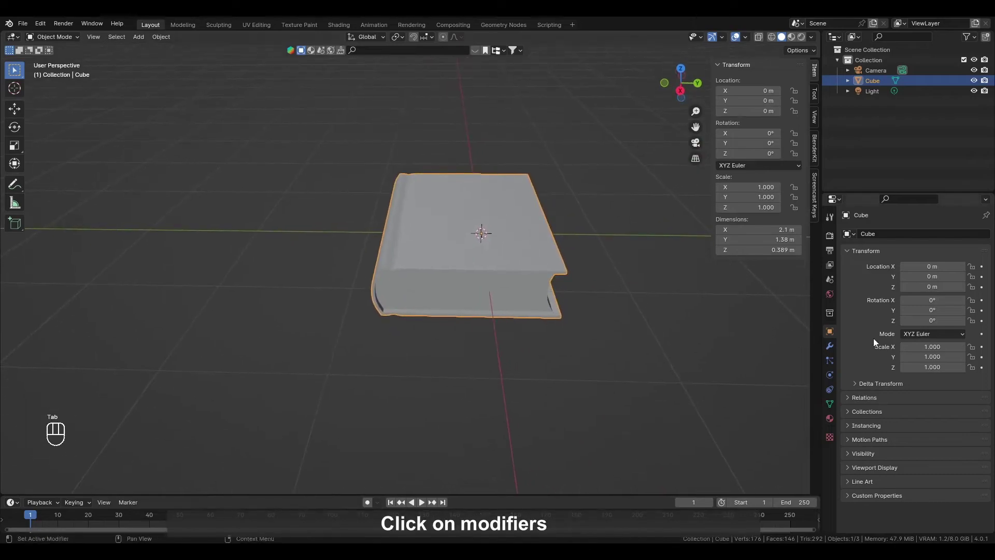
pyautogui.click(830, 346)
pyautogui.click(910, 233)
pyautogui.moveTo(910, 233)
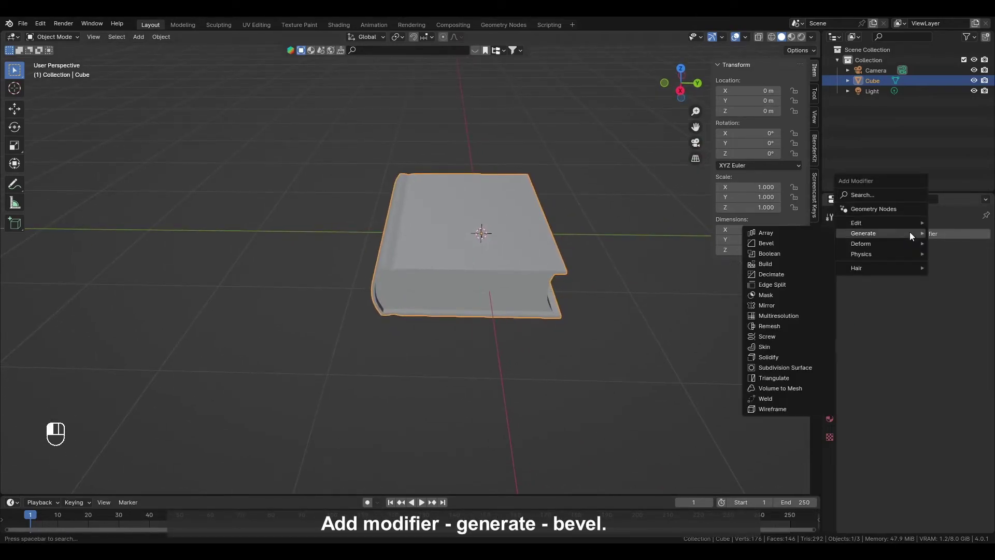
pyautogui.click(793, 243)
pyautogui.moveTo(673, 249); pyautogui.dragTo(571, 312, button='middle')
pyautogui.click(973, 304)
pyautogui.click(973, 304)
pyautogui.press('Tab')
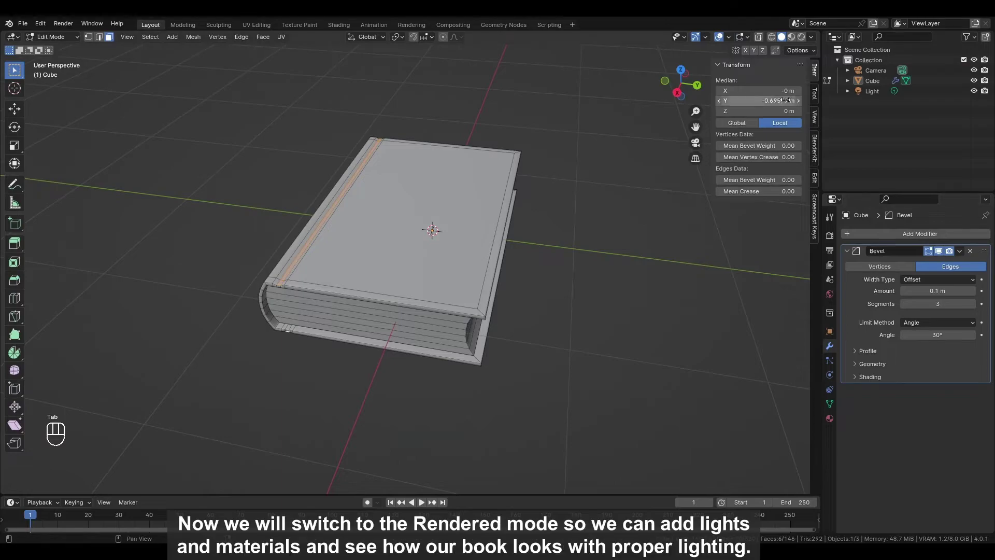
pyautogui.click(800, 37)
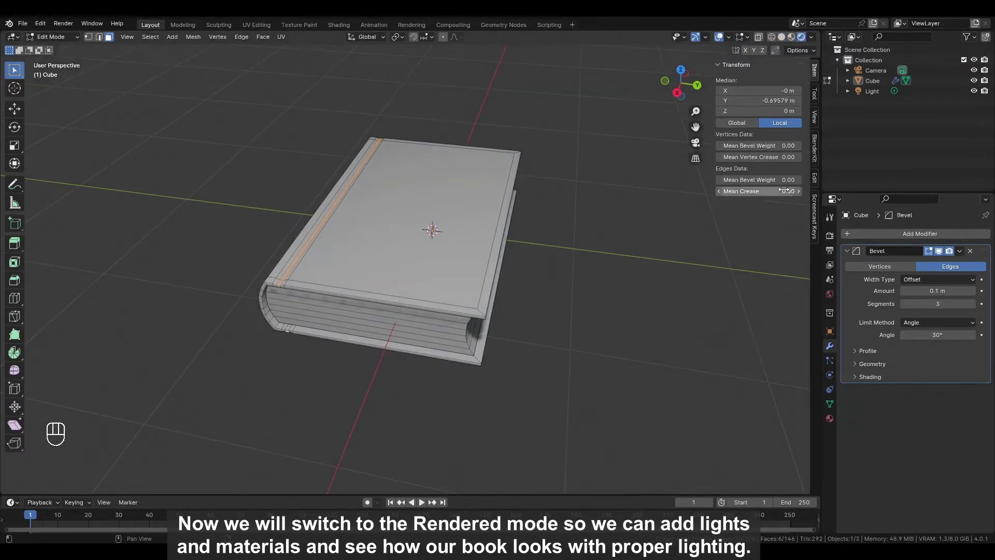
# Switch rendering to Cycles on GPU Compute with viewport denoising, then return to Object Mode
pyautogui.click(829, 237)
pyautogui.click(930, 234)
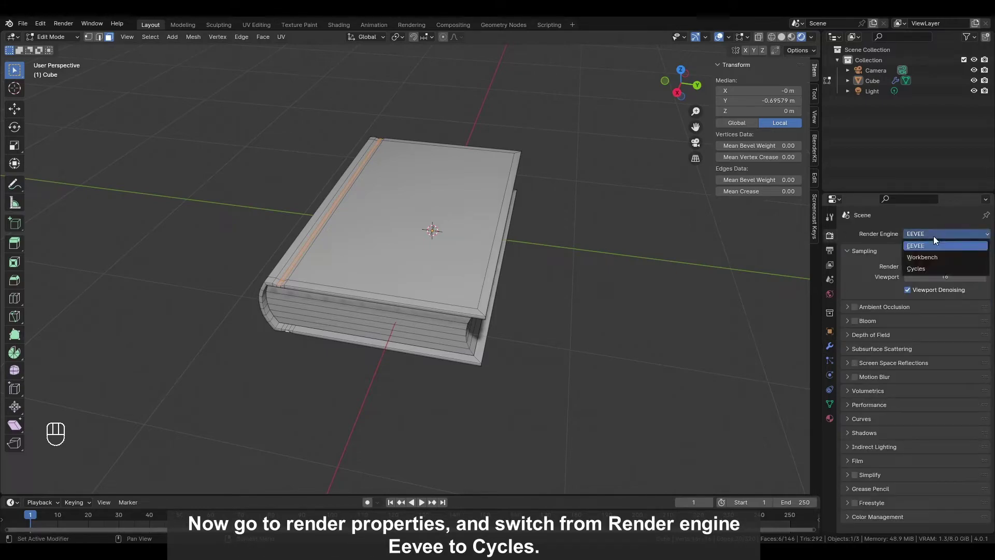
pyautogui.click(924, 266)
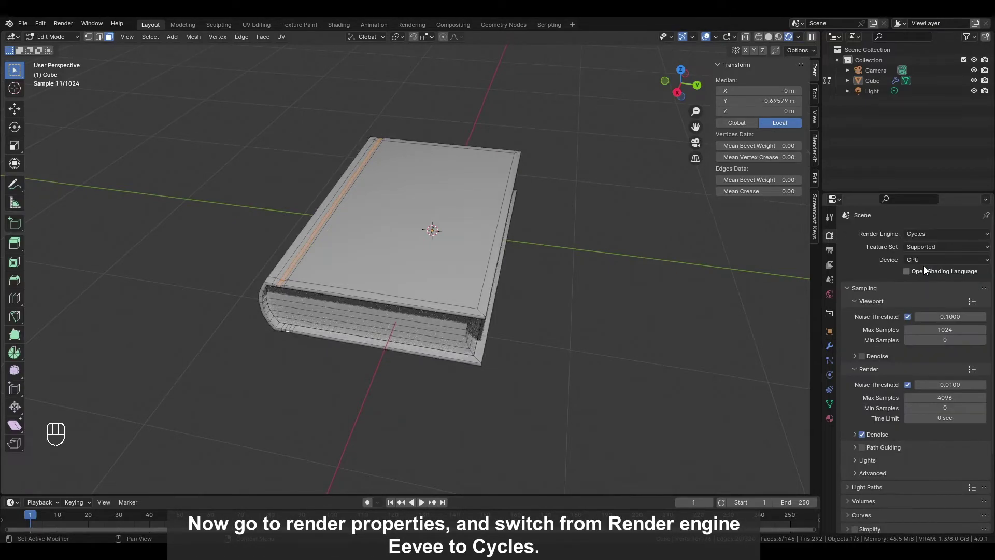
pyautogui.click(861, 357)
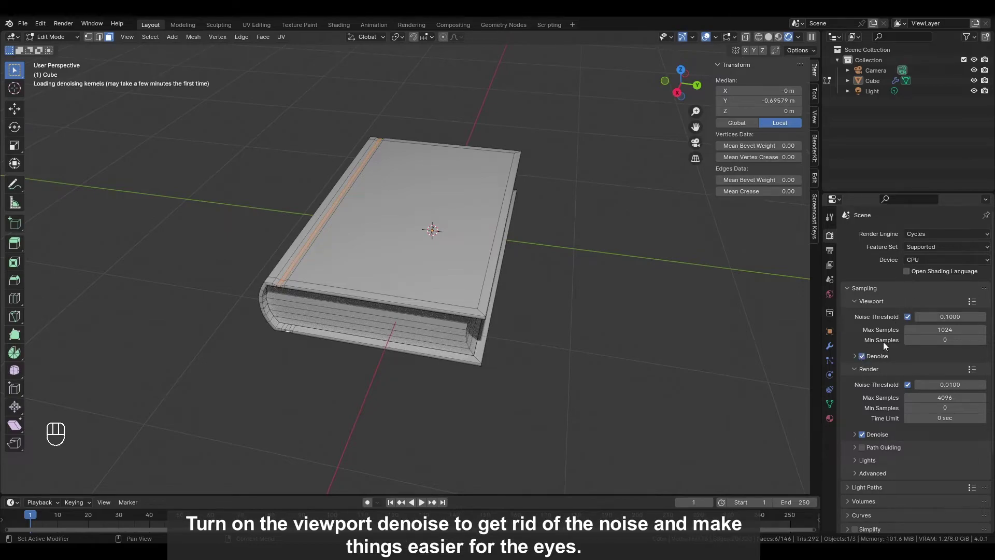
pyautogui.click(923, 261)
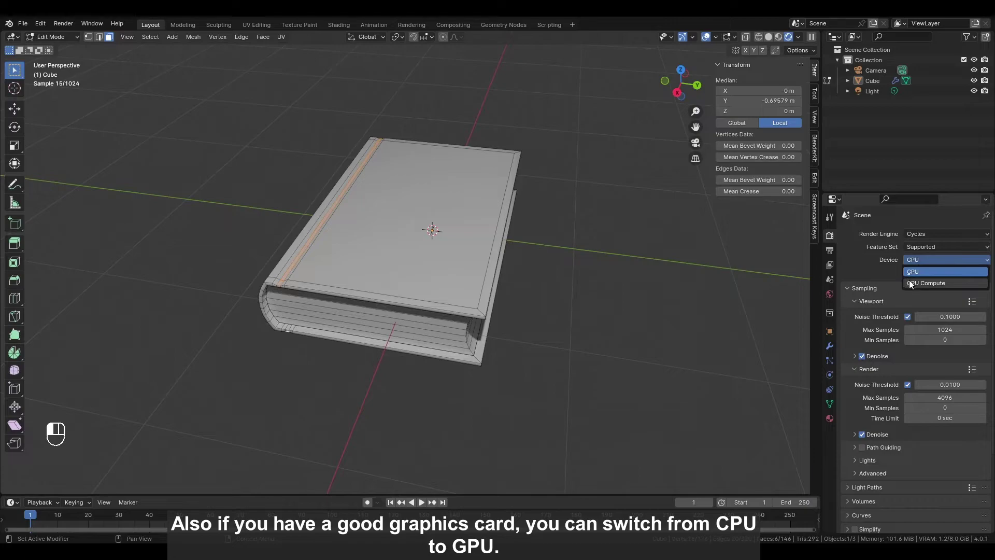
pyautogui.click(925, 283)
pyautogui.press('Tab')
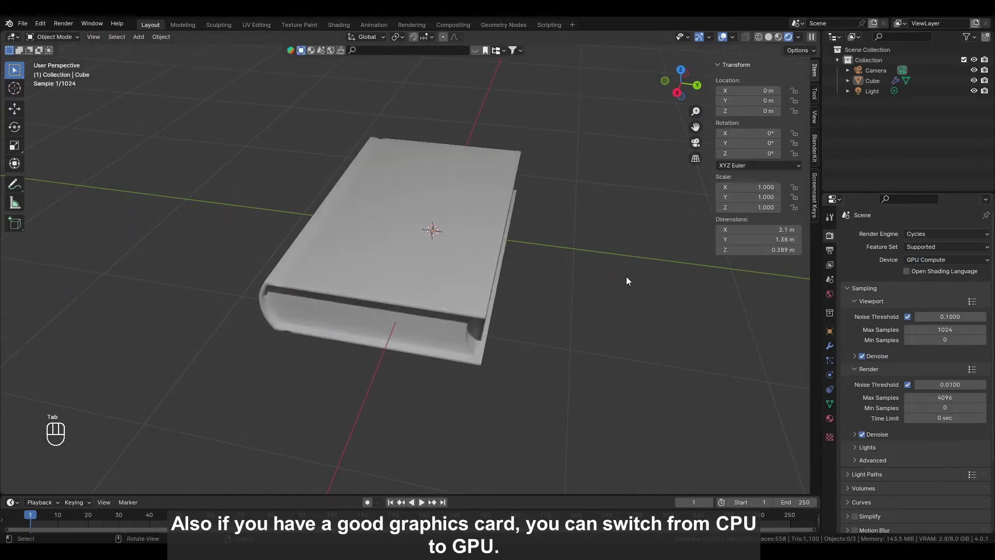
# Move the original point light along Y to 2.85 m
pyautogui.scroll(-6, 626, 276)
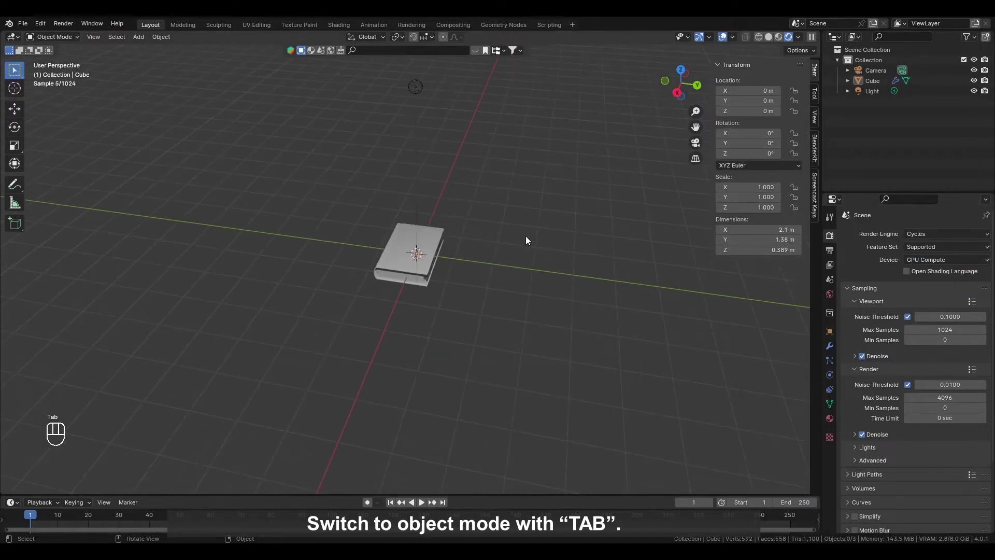
pyautogui.click(415, 87)
pyautogui.moveTo(415, 87); pyautogui.dragTo(505, 275, button='middle')
pyautogui.press('g')
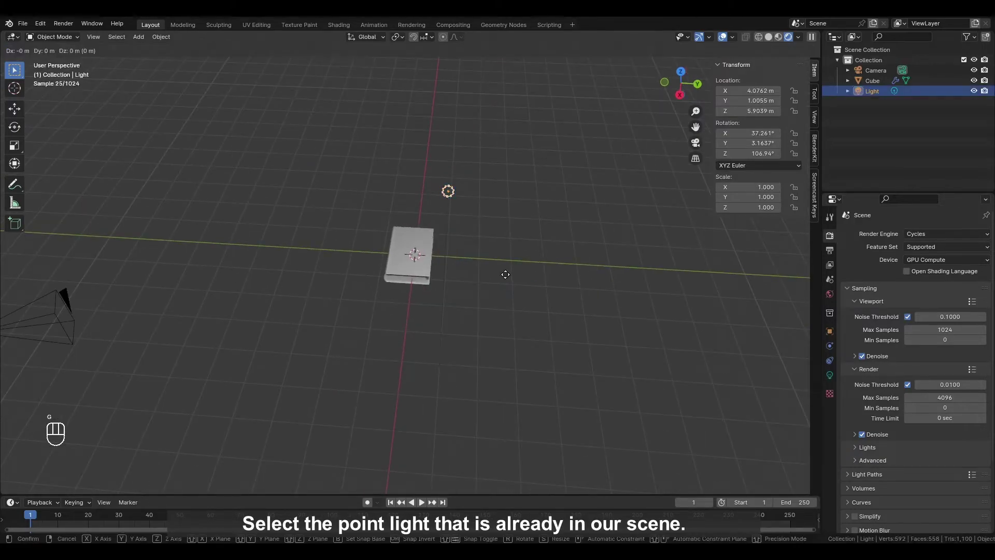
pyautogui.press('y')
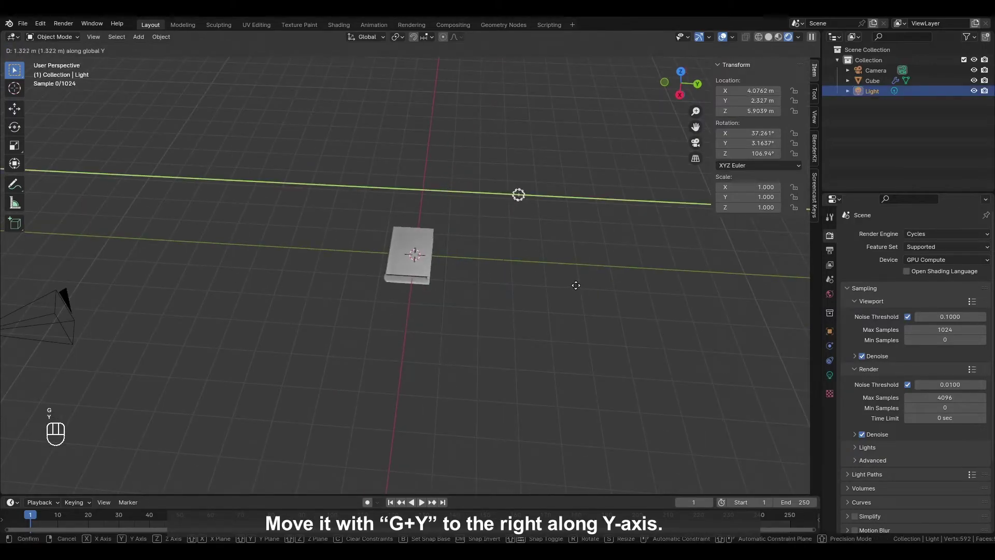
pyautogui.click(603, 286)
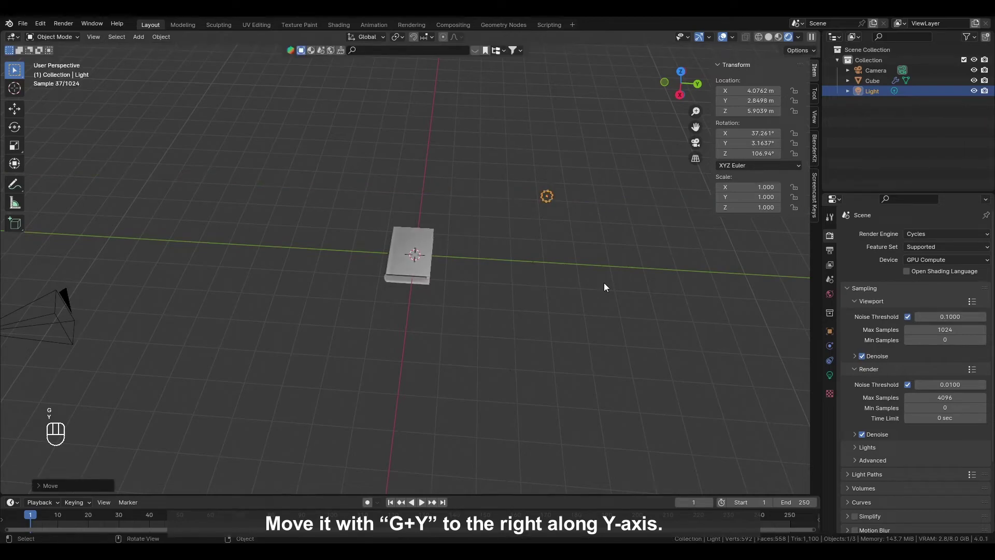
# Duplicate the light along Y to place Light.001 at Y −3.36 m
pyautogui.hotkey('shift', 'd')
pyautogui.press('y')
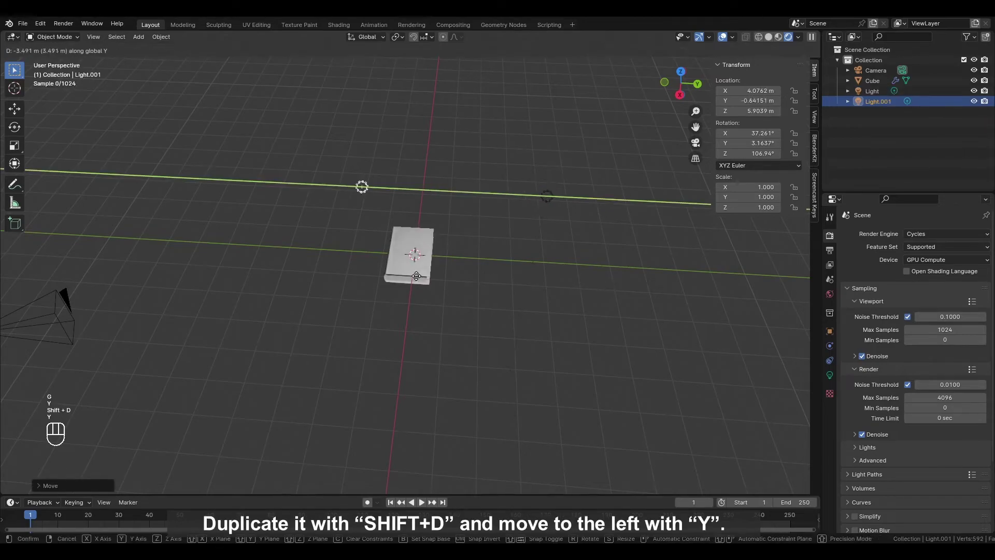
pyautogui.click(281, 259)
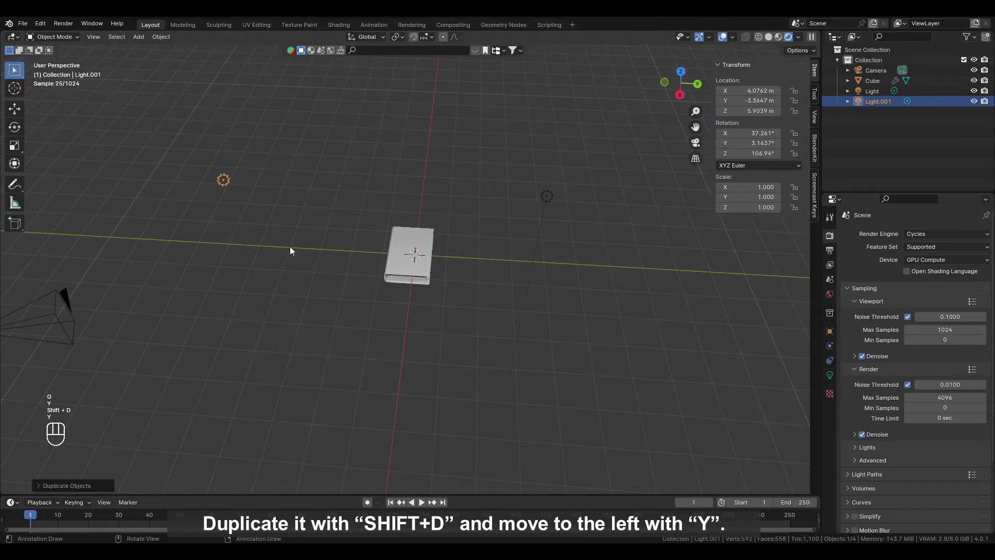
# Duplicate the original light along X to place Light.002 at X −2.95 m
pyautogui.click(544, 196)
pyautogui.moveTo(543, 196); pyautogui.dragTo(387, 229, button='middle')
pyautogui.hotkey('shift', 'd')
pyautogui.press('x')
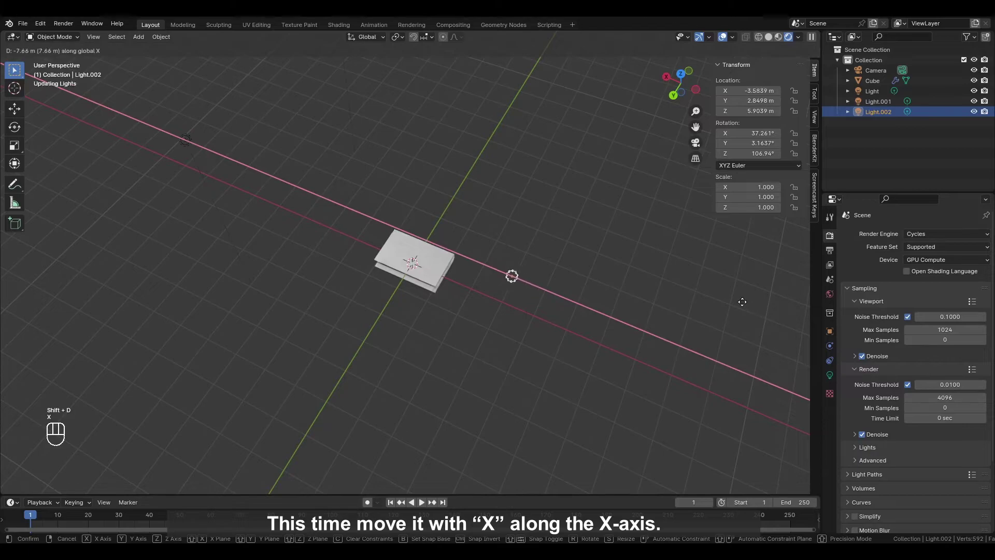
pyautogui.click(708, 290)
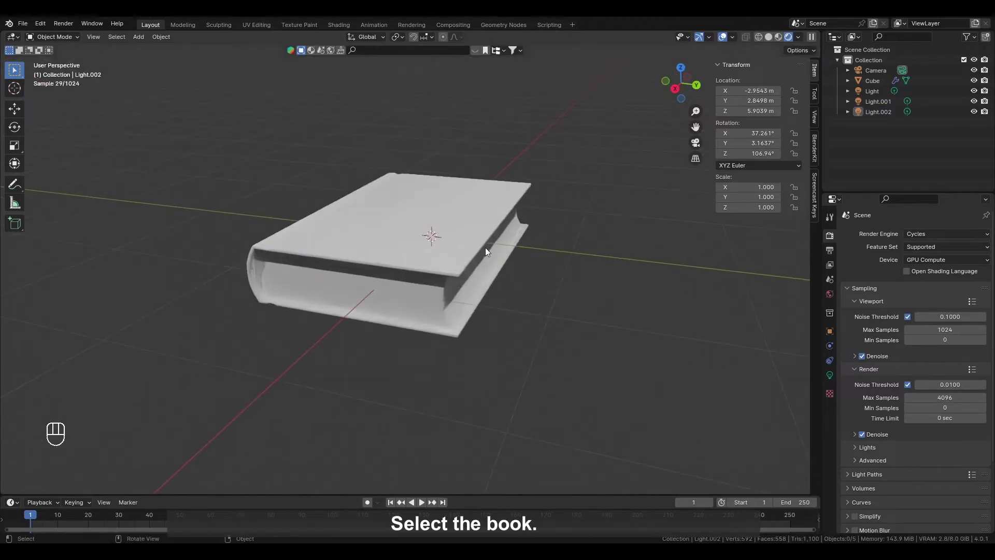
# Rename the book's existing material to 'BookCovers'
pyautogui.click(480, 246)
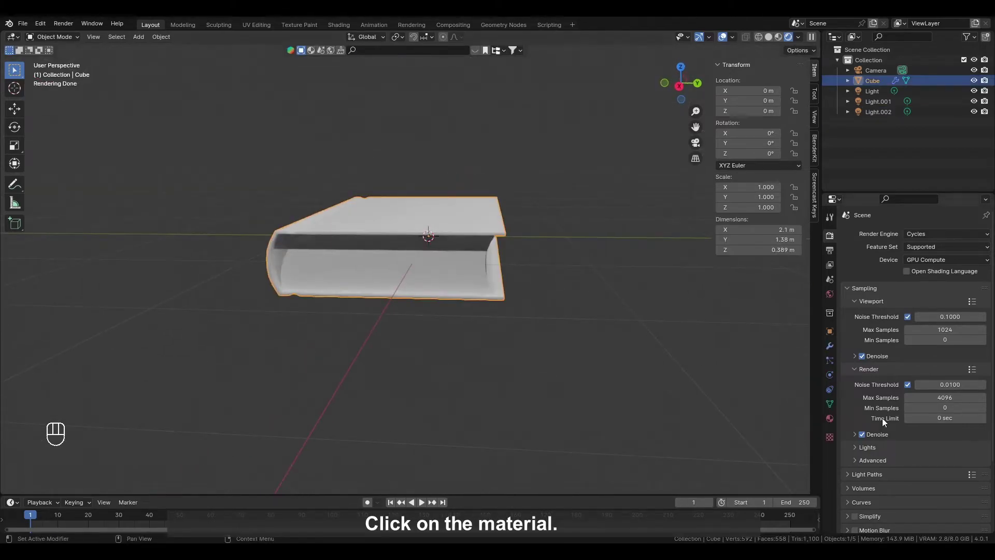
pyautogui.click(829, 418)
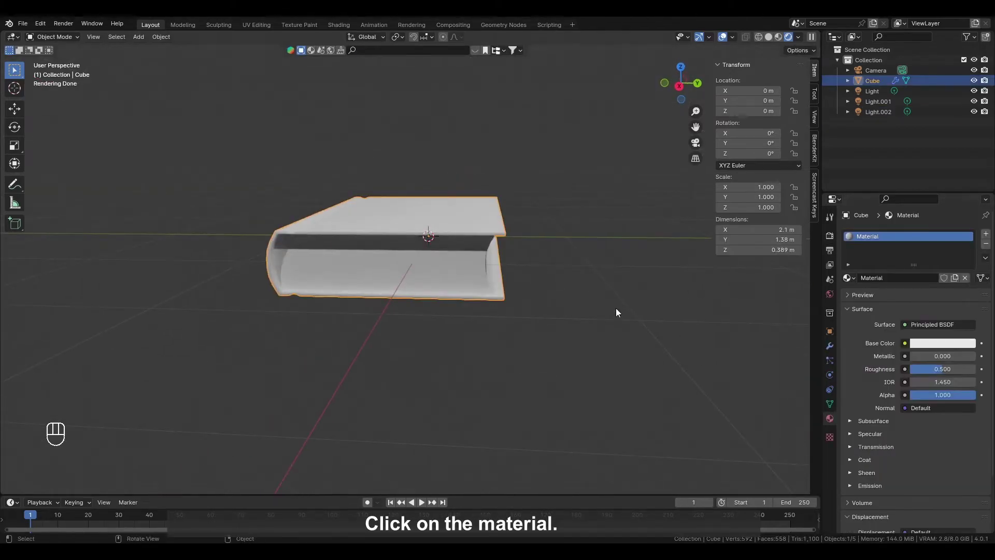
pyautogui.doubleClick(881, 235)
pyautogui.write('B')
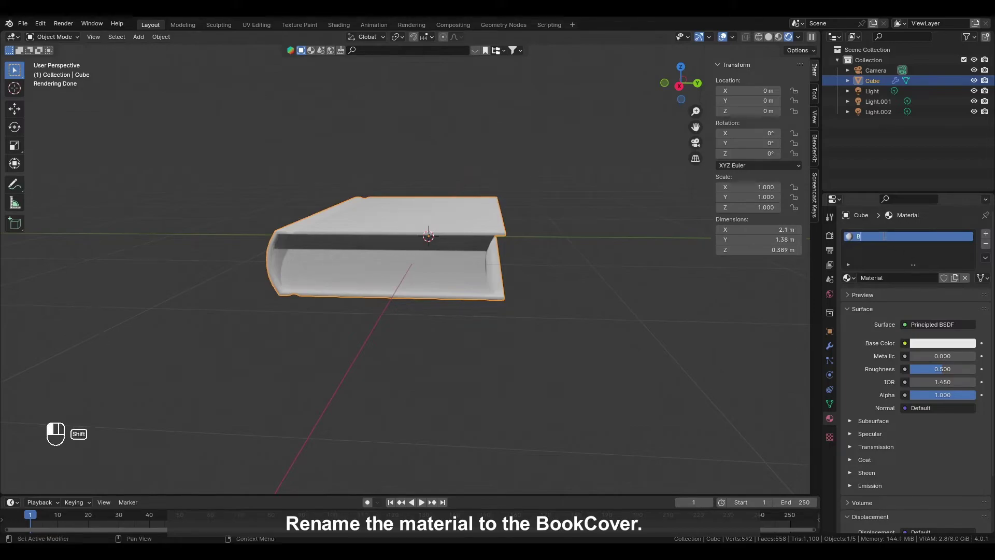
pyautogui.write('ookCovers')
pyautogui.press('Return')
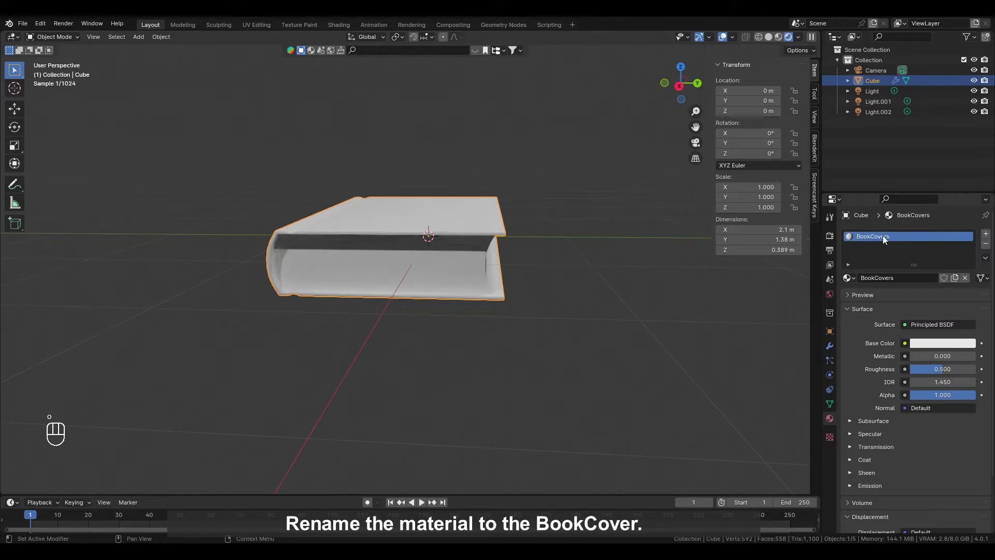
# Add a second material slot with a new material named 'BookPages'
pyautogui.click(986, 234)
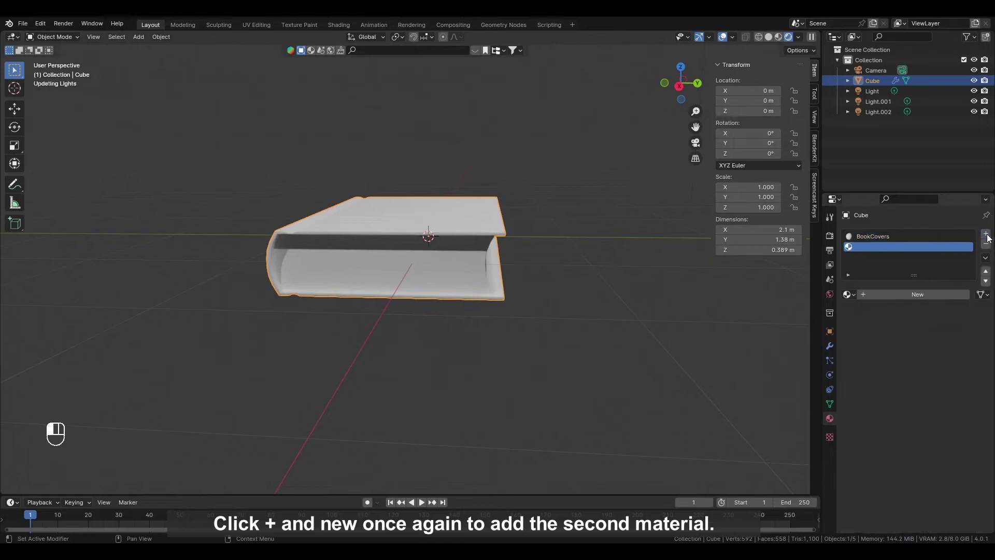
pyautogui.click(902, 294)
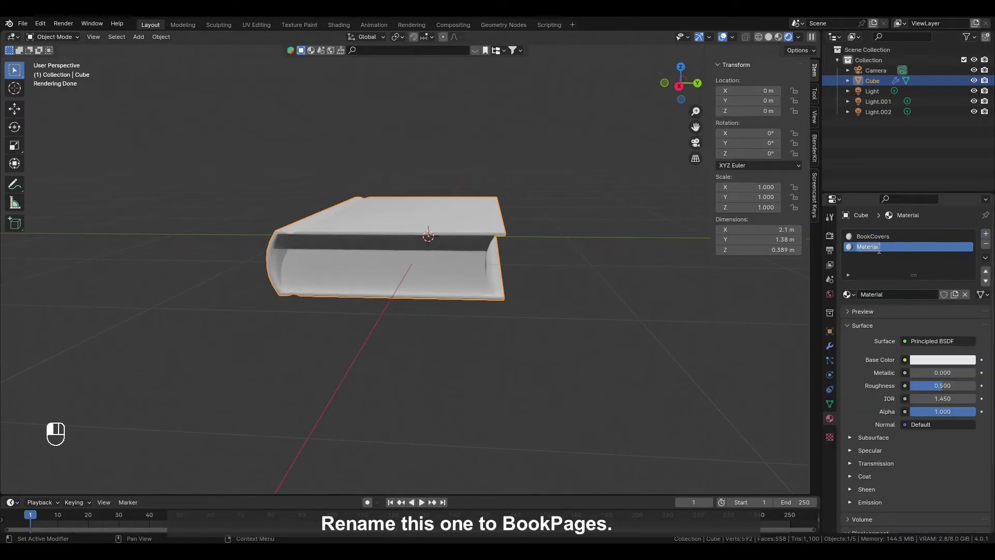
pyautogui.write('BookPages')
pyautogui.press('Return')
# Assign BookPages to the linked page faces in Edit Mode, then return to Object Mode
pyautogui.moveTo(674, 257); pyautogui.dragTo(483, 237, button='middle')
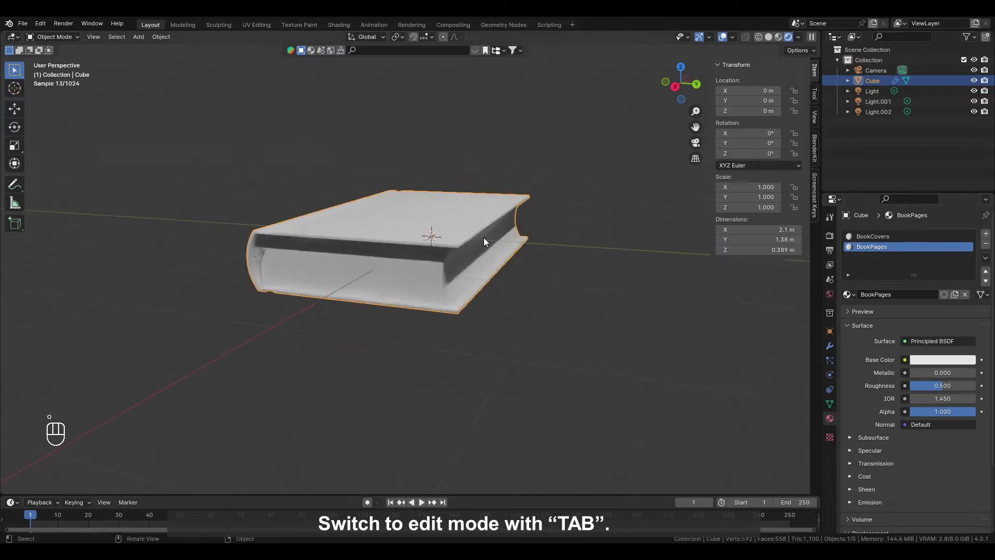
pyautogui.press('Tab')
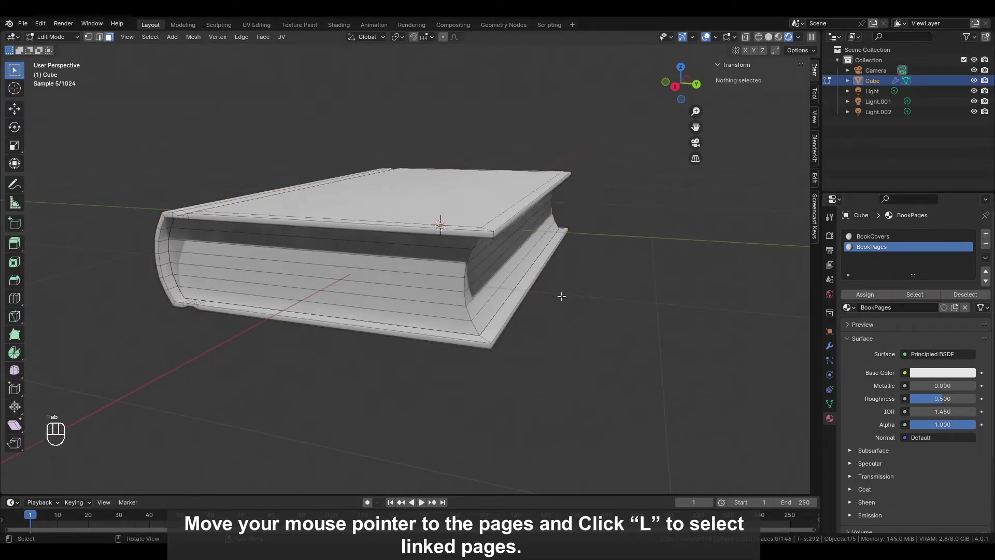
pyautogui.press('l')
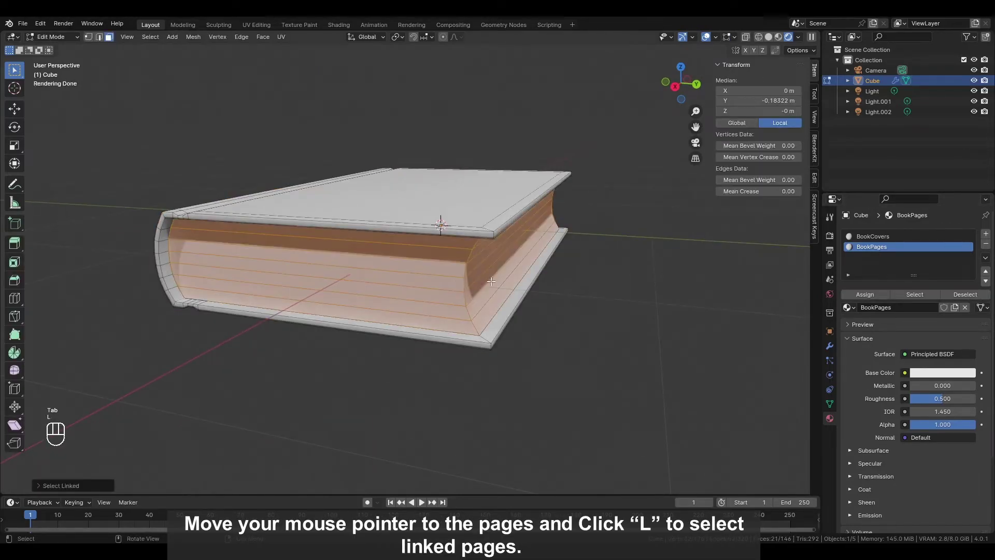
pyautogui.click(874, 294)
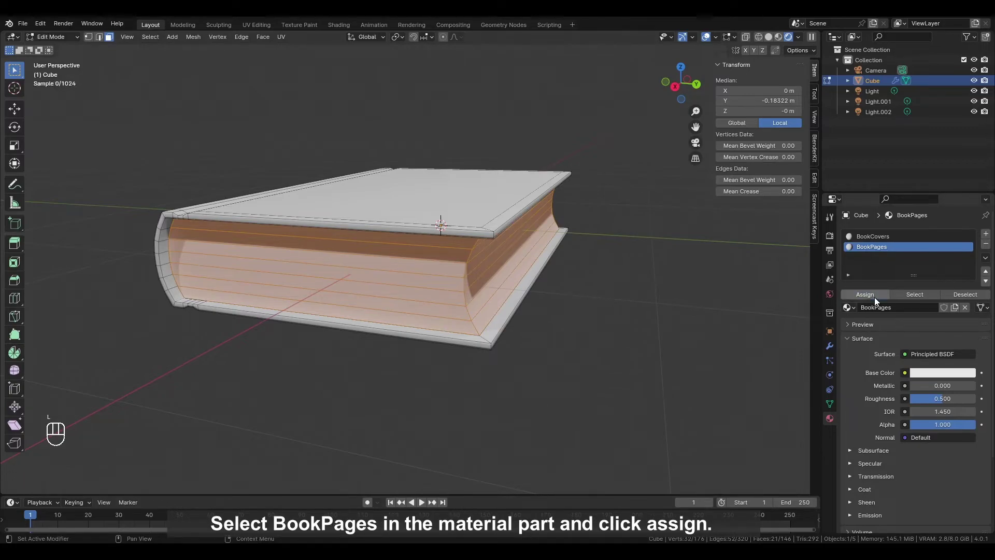
pyautogui.press('Tab')
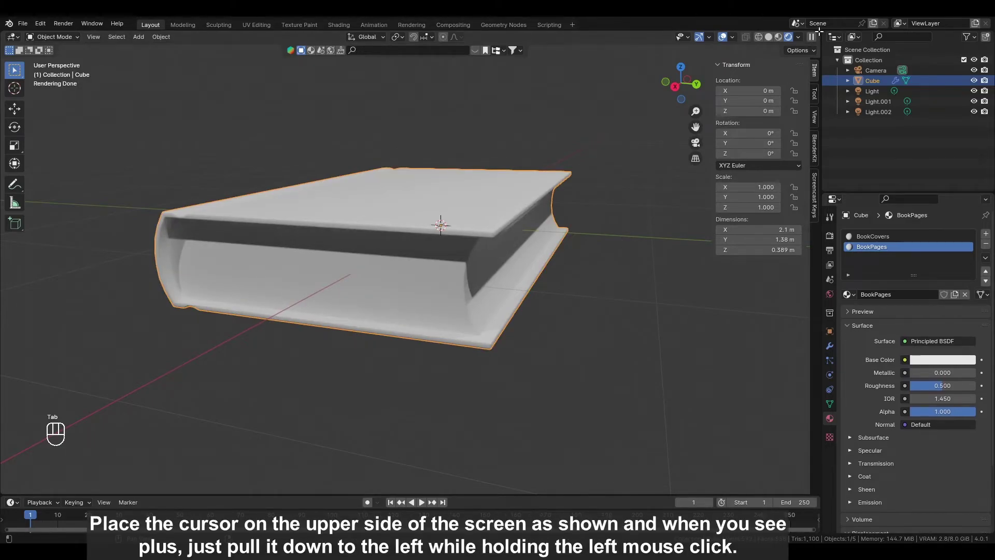
# Split the viewport into two side-by-side areas and make BookCovers the active material
pyautogui.moveTo(819, 31); pyautogui.dragTo(542, 53)
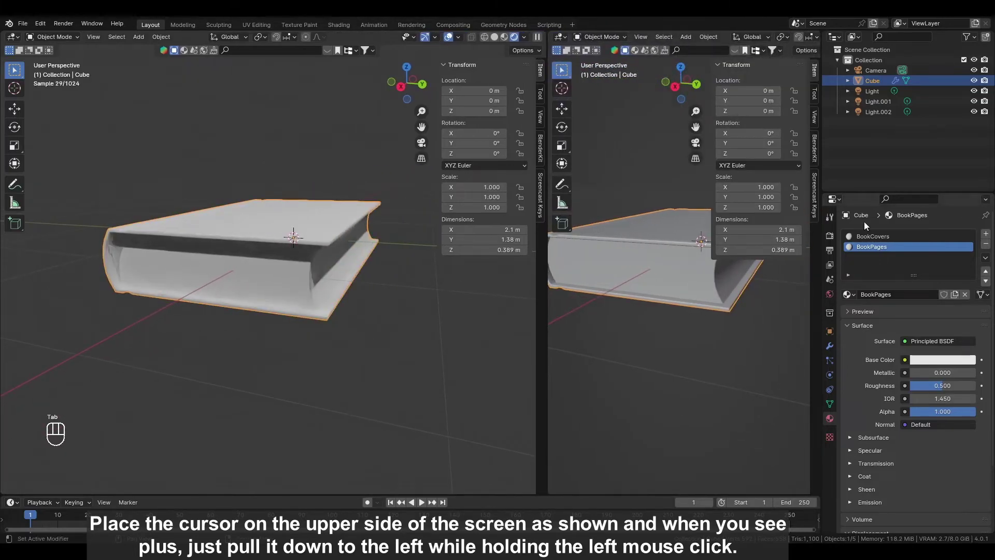
pyautogui.click(873, 235)
pyautogui.press('n')
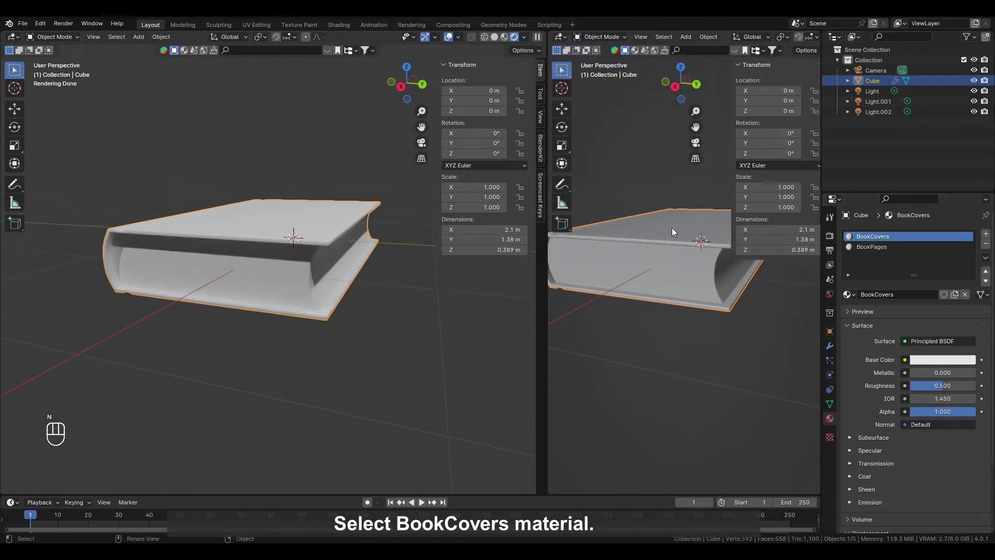
pyautogui.moveTo(672, 228); pyautogui.dragTo(699, 194, button='middle')
# Turn the right area into a Shader Editor showing BookCovers' nodes with the sidebar hidden
pyautogui.click(560, 37)
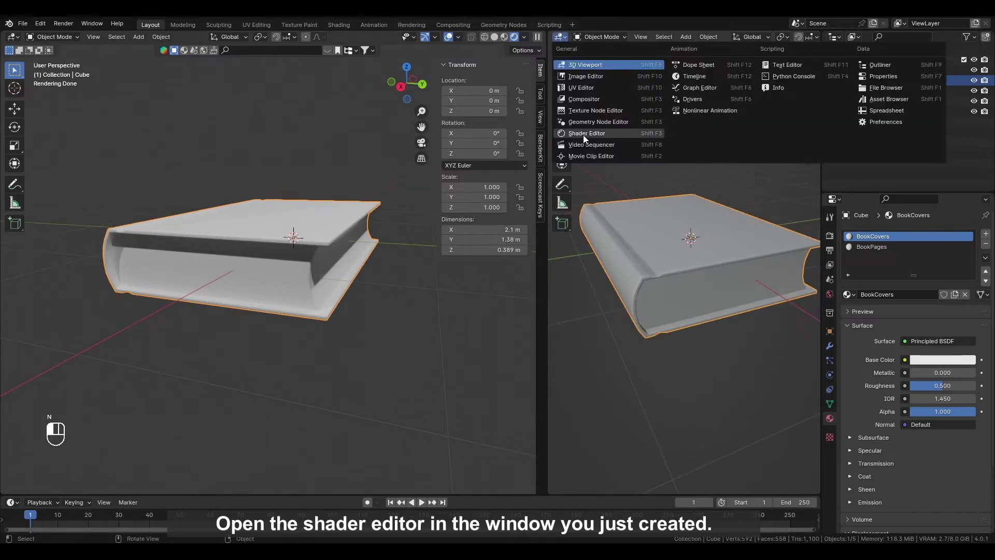
pyautogui.click(586, 134)
pyautogui.press('g')
pyautogui.moveTo(264, 225); pyautogui.dragTo(229, 238, button='middle')
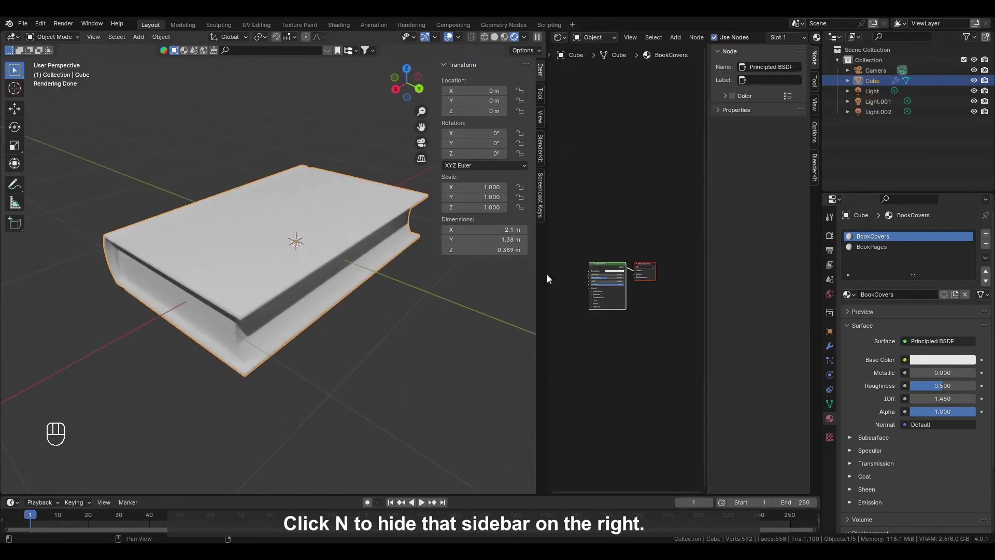
pyautogui.press('n')
pyautogui.scroll(4, 697, 236)
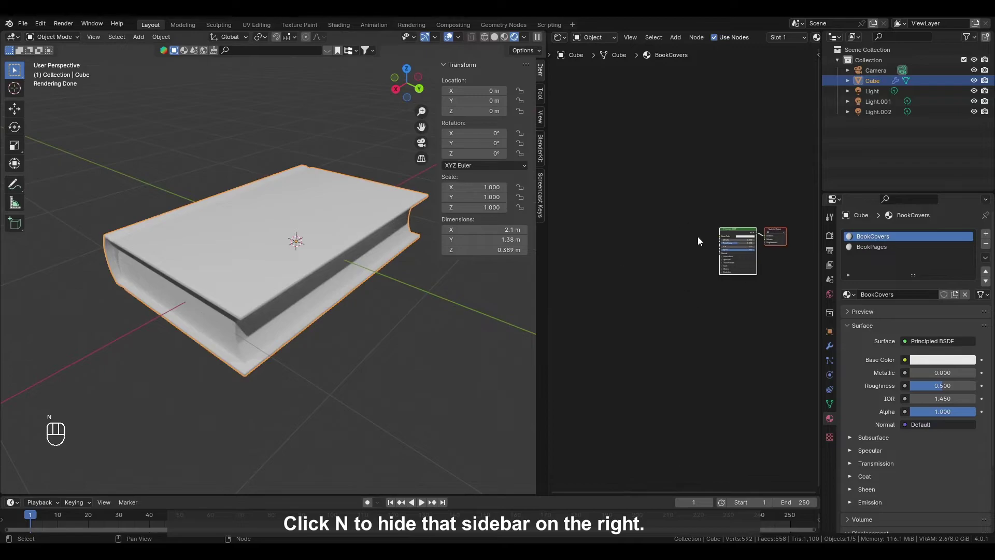
pyautogui.moveTo(651, 247); pyautogui.dragTo(602, 247, button='middle')
pyautogui.click(676, 37)
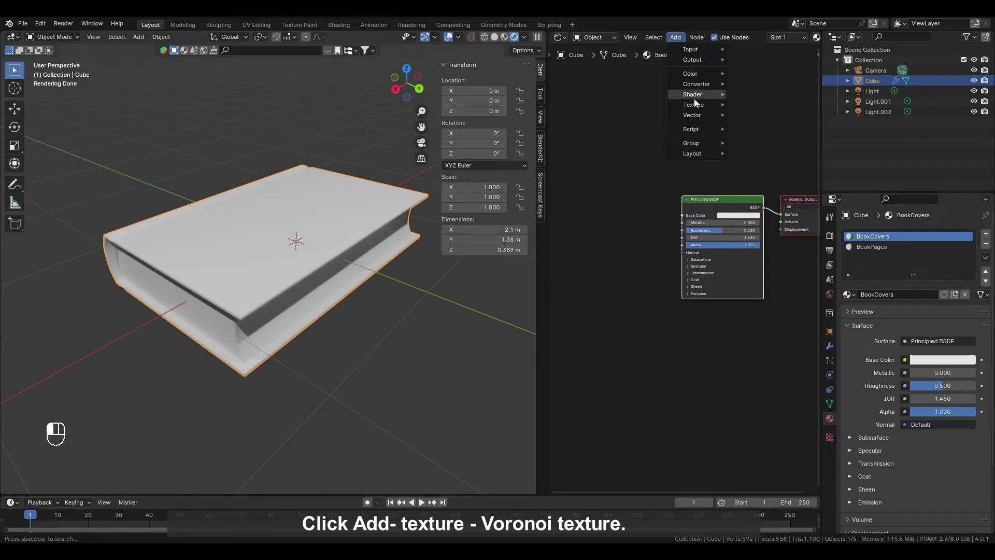
# Add a Voronoi Texture node to the left of the Principled BSDF
pyautogui.moveTo(698, 106)
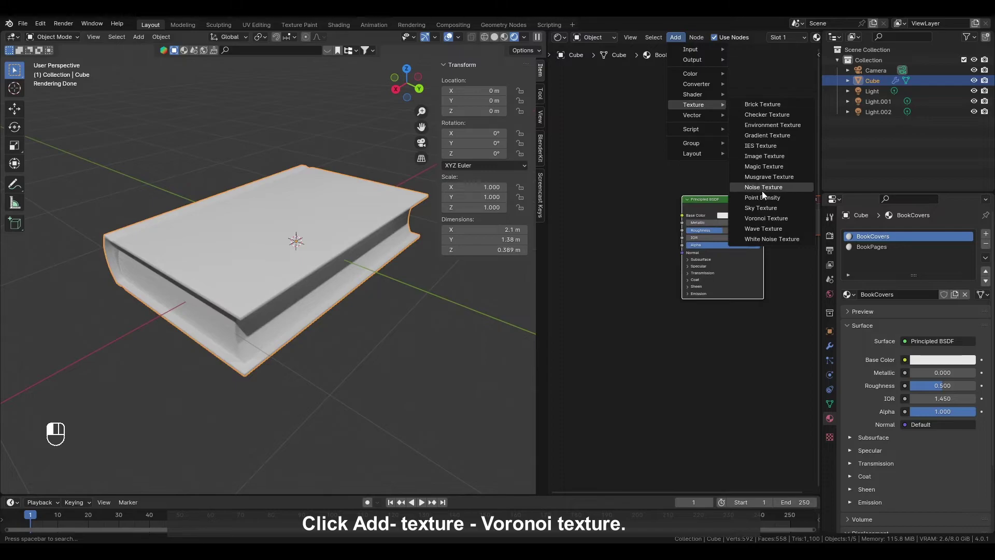
pyautogui.click(766, 219)
pyautogui.click(596, 213)
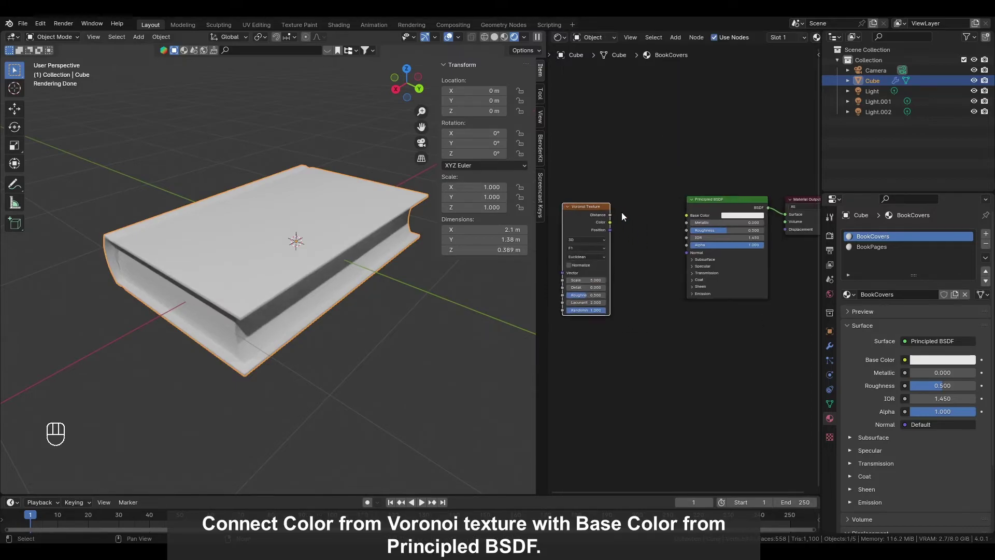
pyautogui.press('Home')
pyautogui.moveTo(635, 200); pyautogui.dragTo(737, 197)
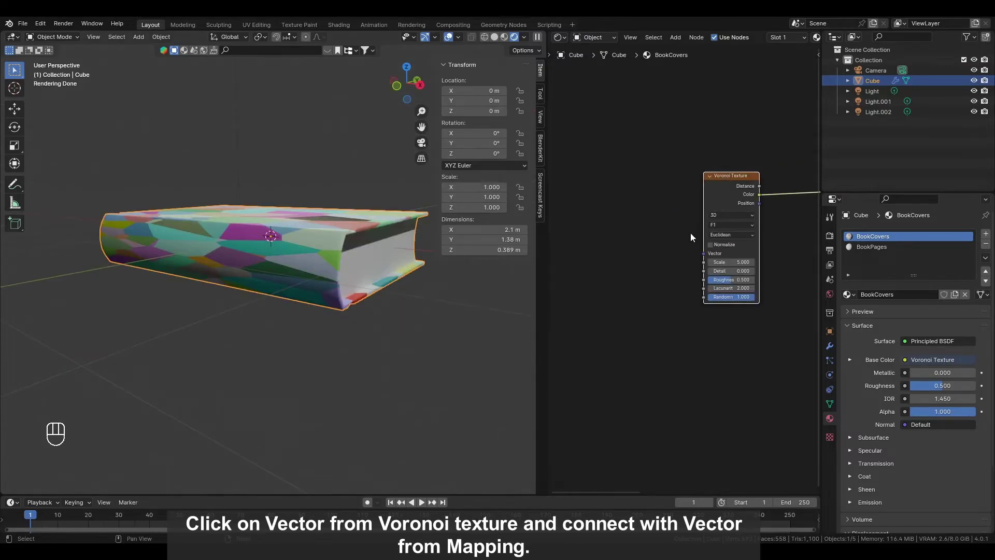
# Feed the Voronoi from Texture Coordinate Object through a Mapping node, with Scale set to 58.2
pyautogui.moveTo(703, 253); pyautogui.dragTo(610, 267)
pyautogui.write('mapp')
pyautogui.press('Return')
pyautogui.write('object')
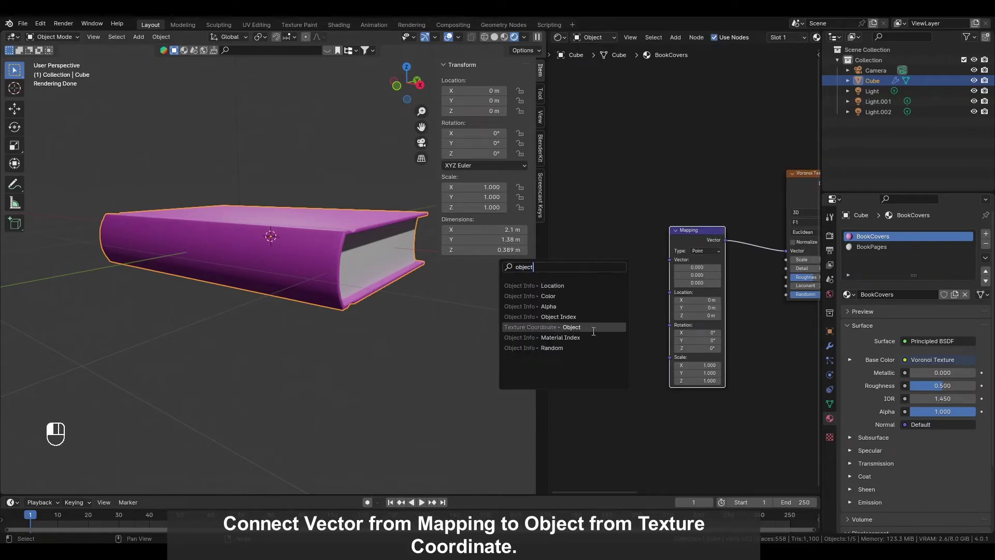
pyautogui.click(593, 331)
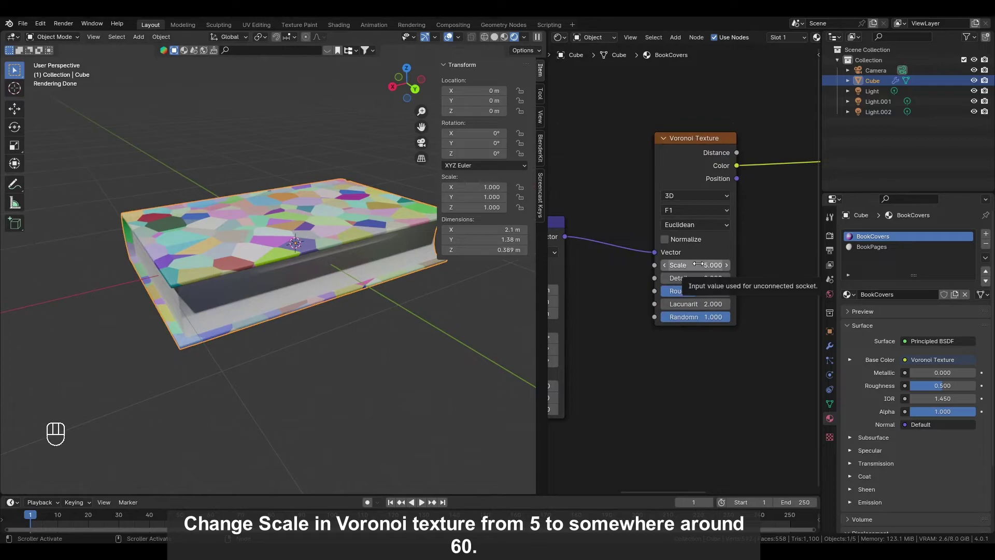
pyautogui.moveTo(698, 265); pyautogui.dragTo(942, 265)
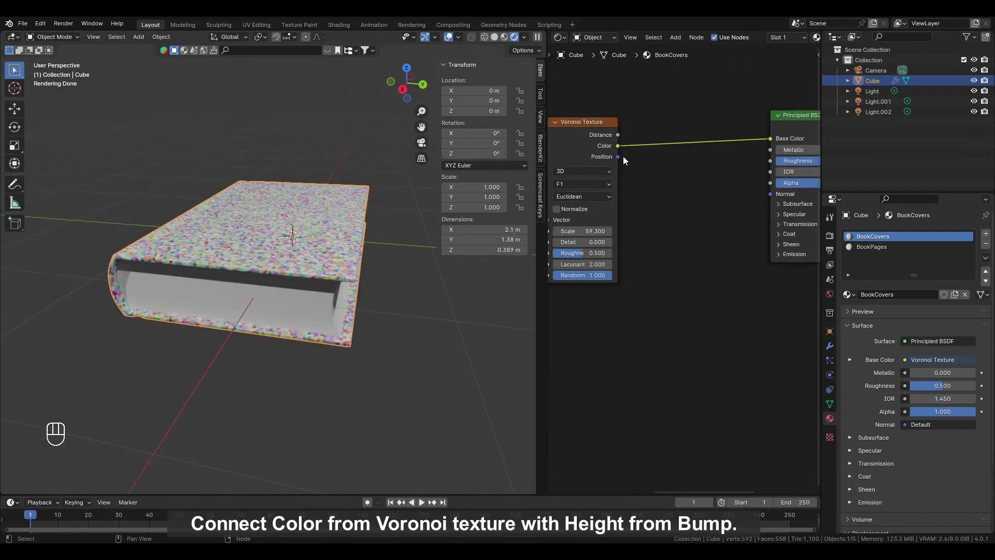
# Route Voronoi Color through a Bump node into the BSDF Normal and cut the Base Color link
pyautogui.moveTo(618, 145); pyautogui.dragTo(689, 228)
pyautogui.write('b')
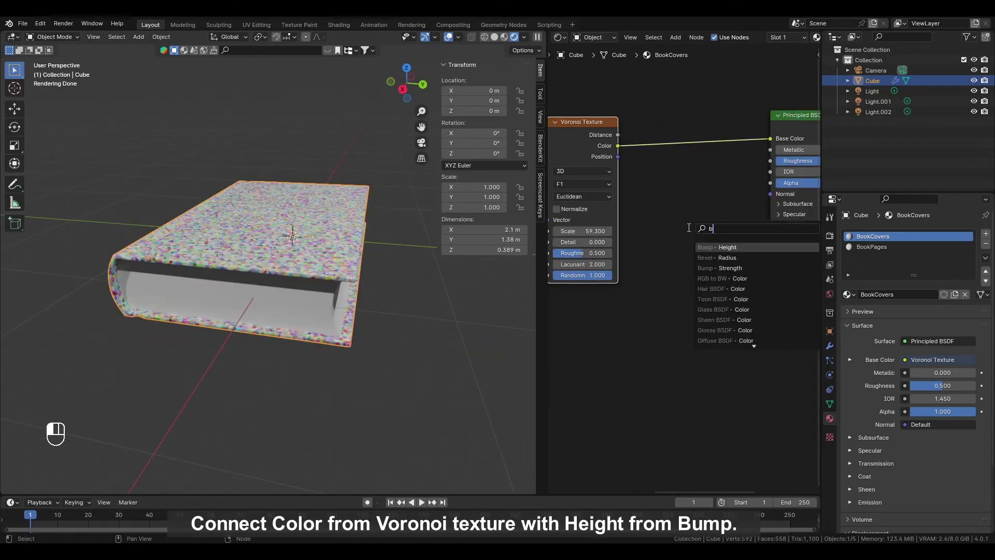
pyautogui.click(710, 247)
pyautogui.click(707, 231)
pyautogui.moveTo(749, 214); pyautogui.dragTo(770, 194)
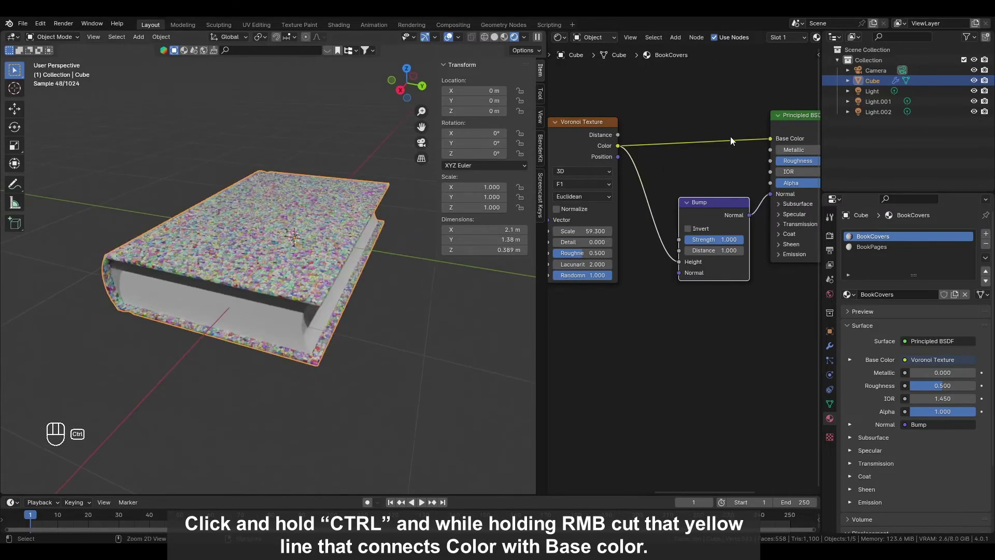
pyautogui.keyDown('ctrl'); pyautogui.moveTo(736, 146); pyautogui.dragTo(724, 170, button='right'); pyautogui.keyUp('ctrl')
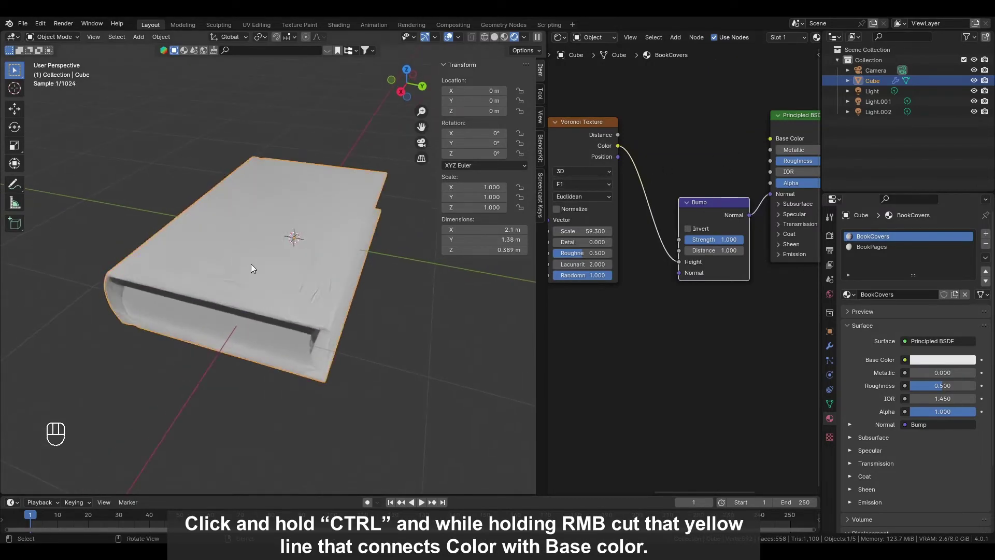
# Switch the Voronoi feature to Smooth F1
pyautogui.scroll(6, 252, 267)
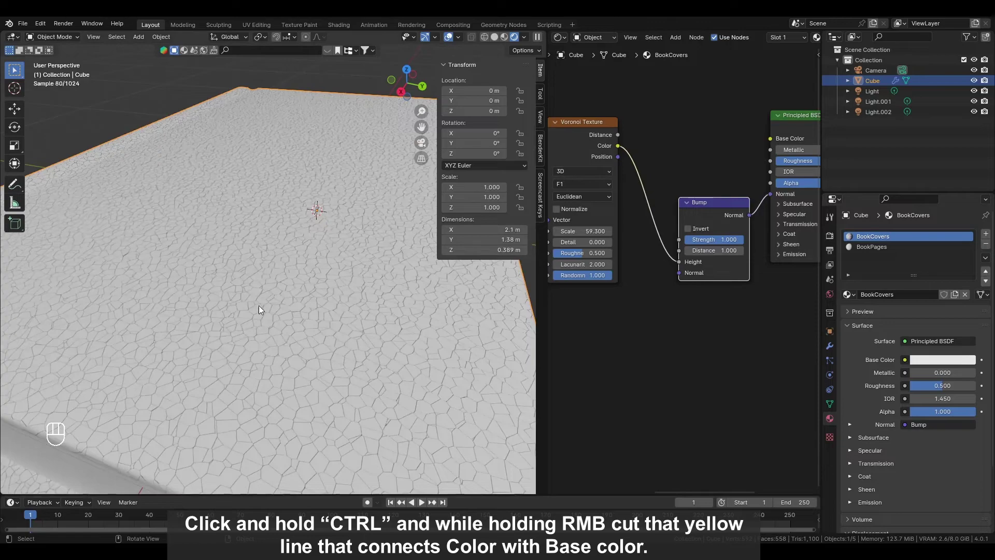
pyautogui.moveTo(596, 218); pyautogui.dragTo(636, 211, button='middle')
pyautogui.click(639, 177)
pyautogui.click(617, 223)
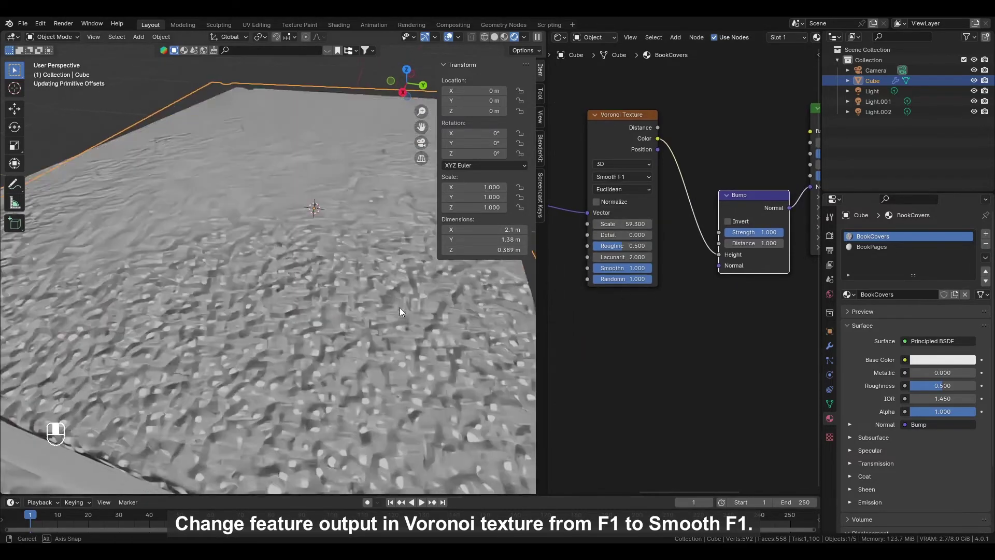
# Set the Bump strength to 0.367 and distance to 0.180
pyautogui.scroll(-6, 401, 306)
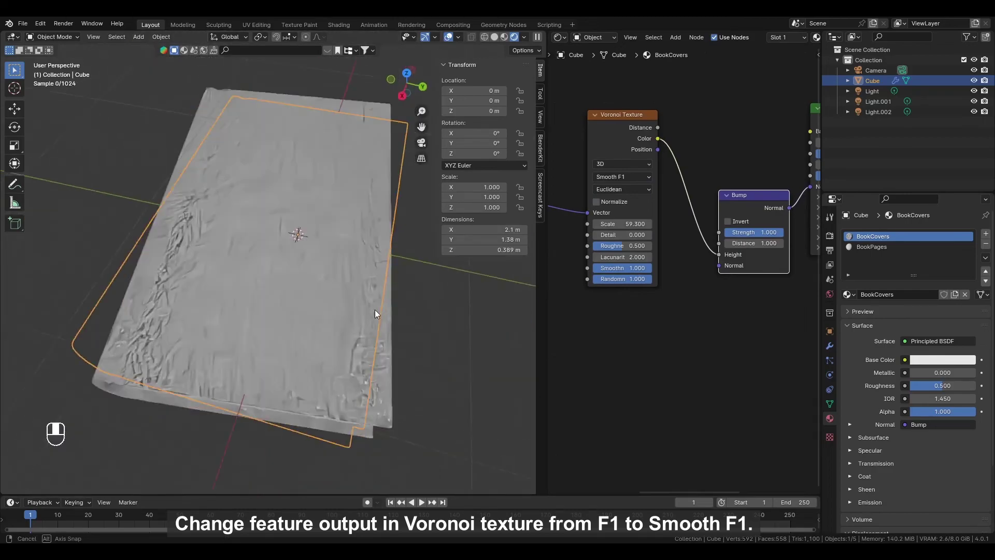
pyautogui.scroll(2, 375, 309)
pyautogui.moveTo(731, 260); pyautogui.dragTo(737, 254, button='middle')
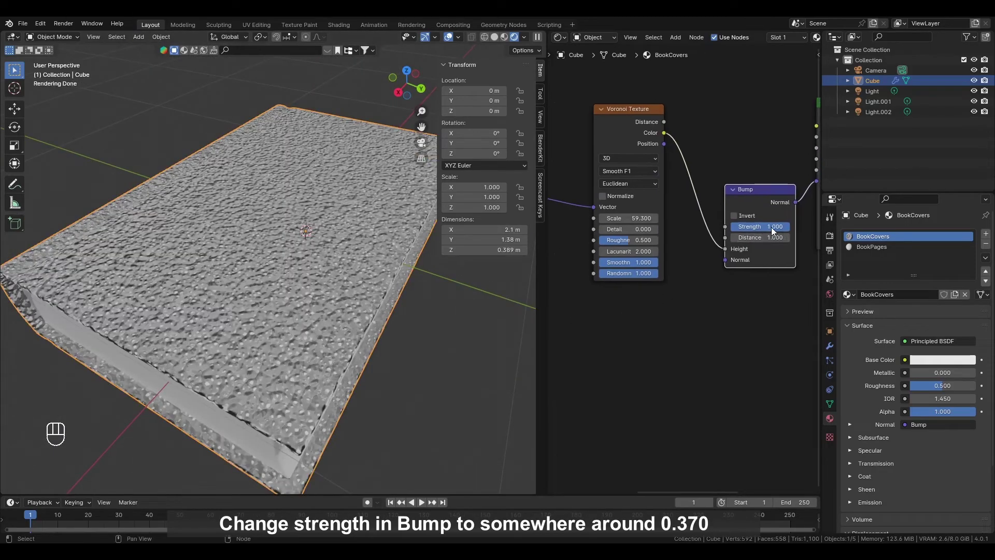
pyautogui.moveTo(760, 227); pyautogui.dragTo(752, 226)
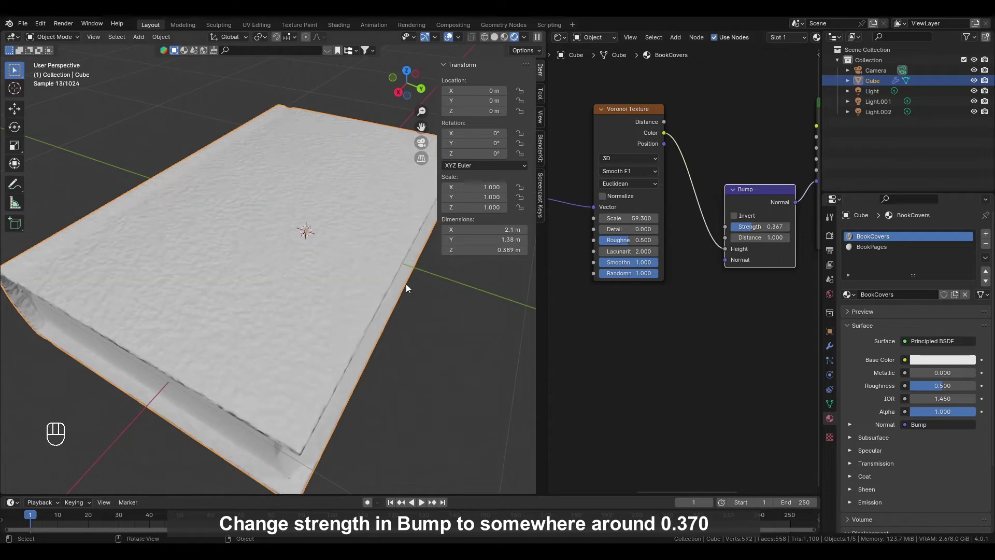
pyautogui.scroll(3, 347, 294)
pyautogui.moveTo(761, 237)
pyautogui.mouseDown()
pyautogui.moveTo(736, 237)
pyautogui.moveTo(751, 237)
pyautogui.mouseUp()
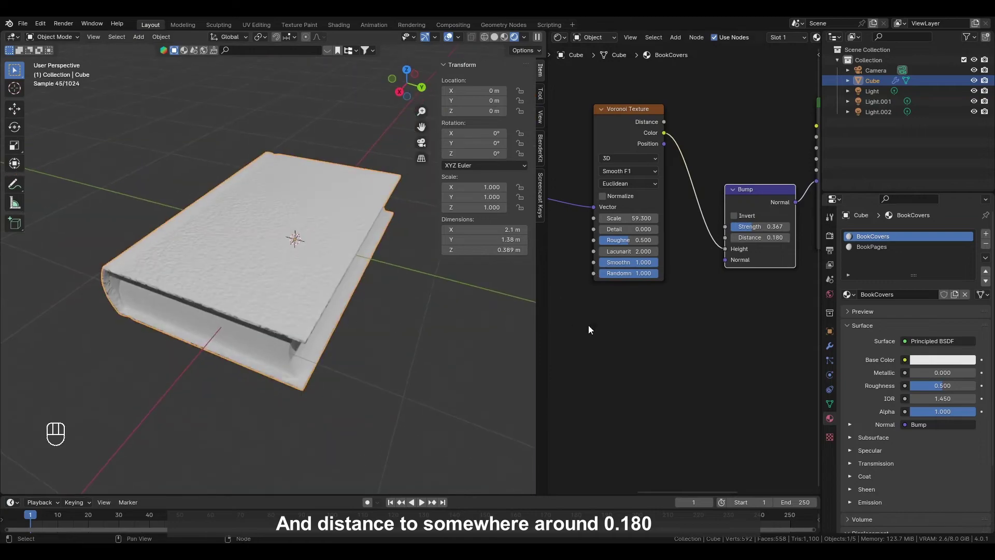
pyautogui.moveTo(816, 127); pyautogui.dragTo(758, 265, button='middle')
pyautogui.moveTo(758, 265); pyautogui.dragTo(631, 99)
# Feed Geometry Pointiness through a Color Ramp into the cover's Base Color
pyautogui.write('pointiness')
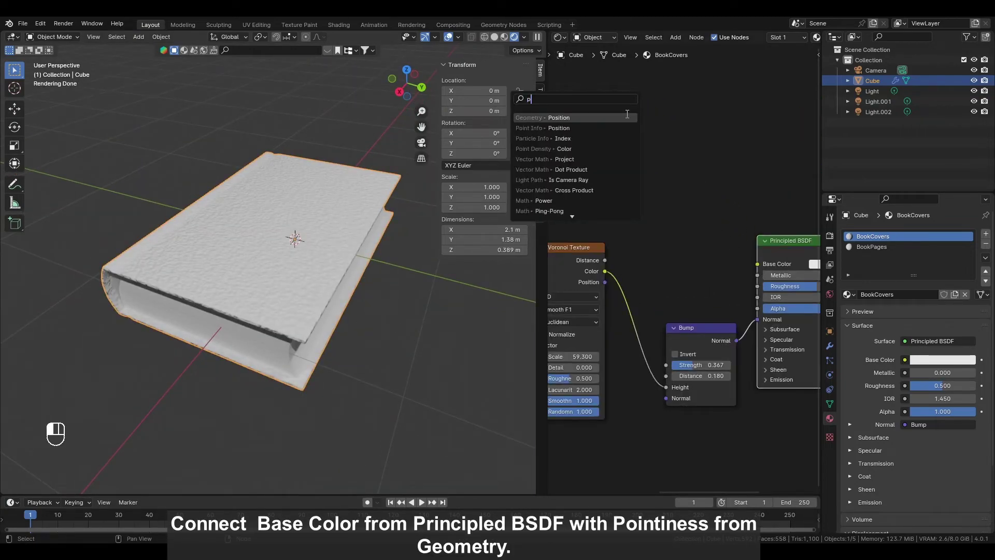
pyautogui.press('Return')
pyautogui.click(642, 119)
pyautogui.click(676, 37)
pyautogui.moveTo(707, 88)
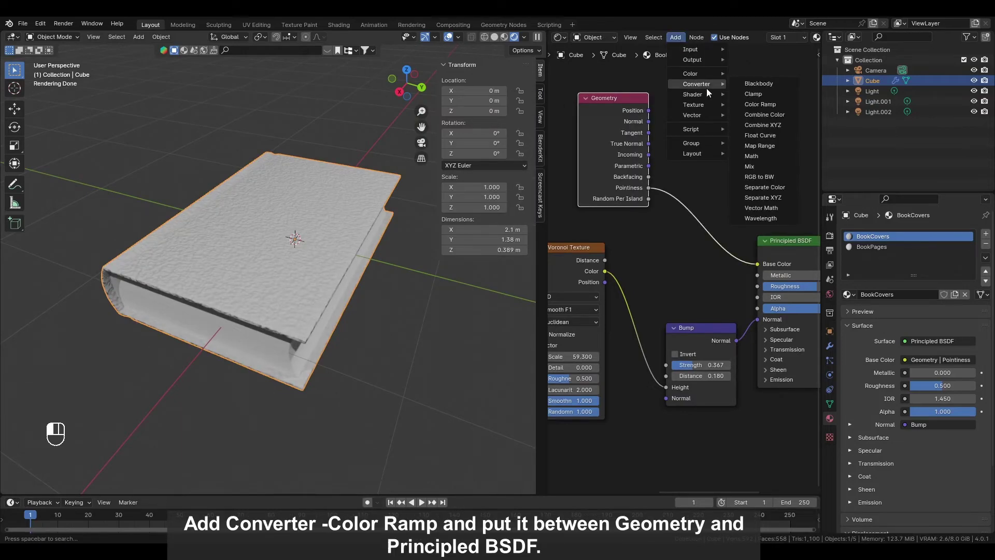
pyautogui.click(757, 104)
pyautogui.click(716, 148)
# Move the ramp's black stop to 0.491 and lower bump strength to about 0.086
pyautogui.scroll(1, 690, 153)
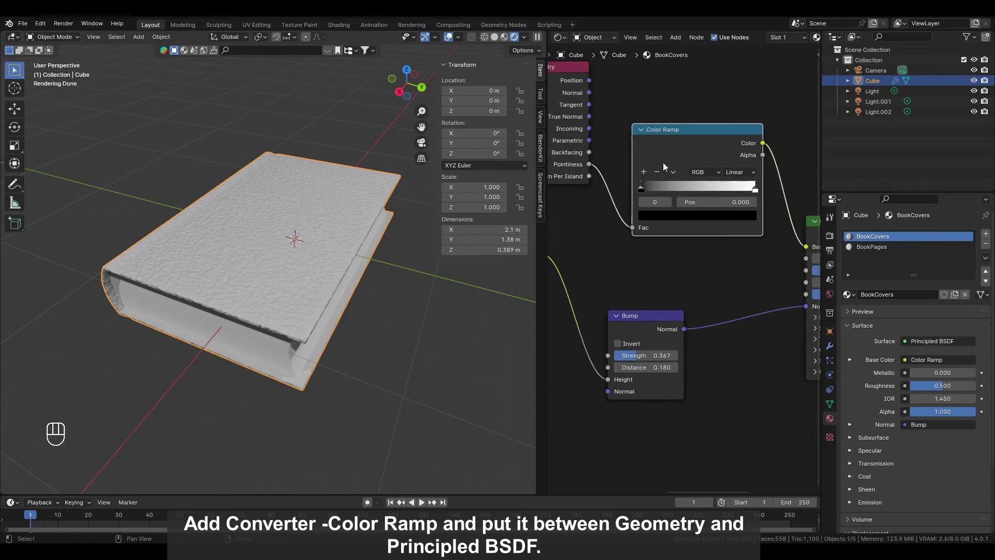
pyautogui.moveTo(647, 183); pyautogui.dragTo(702, 189)
pyautogui.moveTo(259, 249); pyautogui.dragTo(218, 244, button='middle')
pyautogui.scroll(2, 641, 363)
pyautogui.moveTo(642, 404); pyautogui.dragTo(642, 309, button='middle')
pyautogui.keyDown('shift'); pyautogui.moveTo(643, 273); pyautogui.dragTo(585, 273); pyautogui.keyUp('shift')
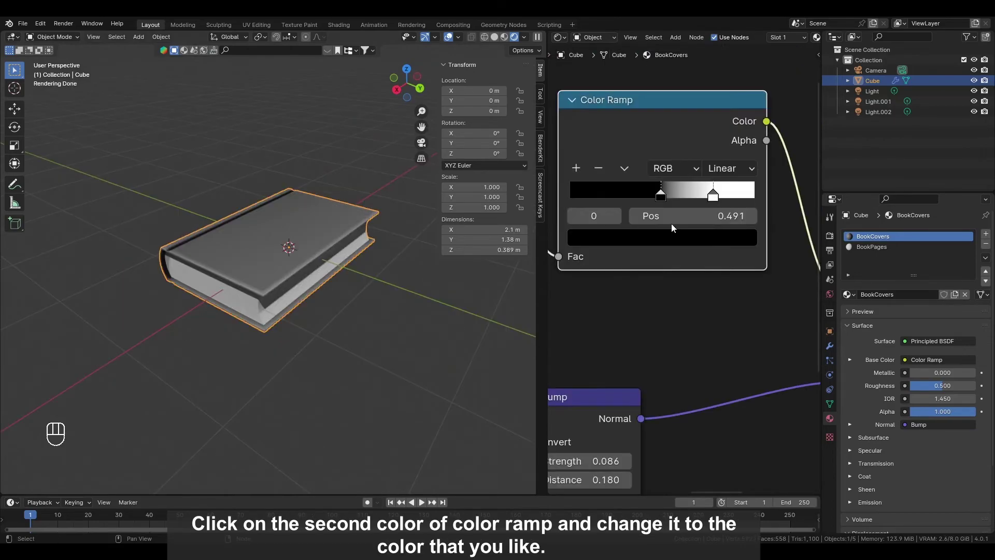
pyautogui.click(713, 195)
# Colour the ramp's right stop a salmon-brown
pyautogui.click(718, 241)
pyautogui.click(643, 367)
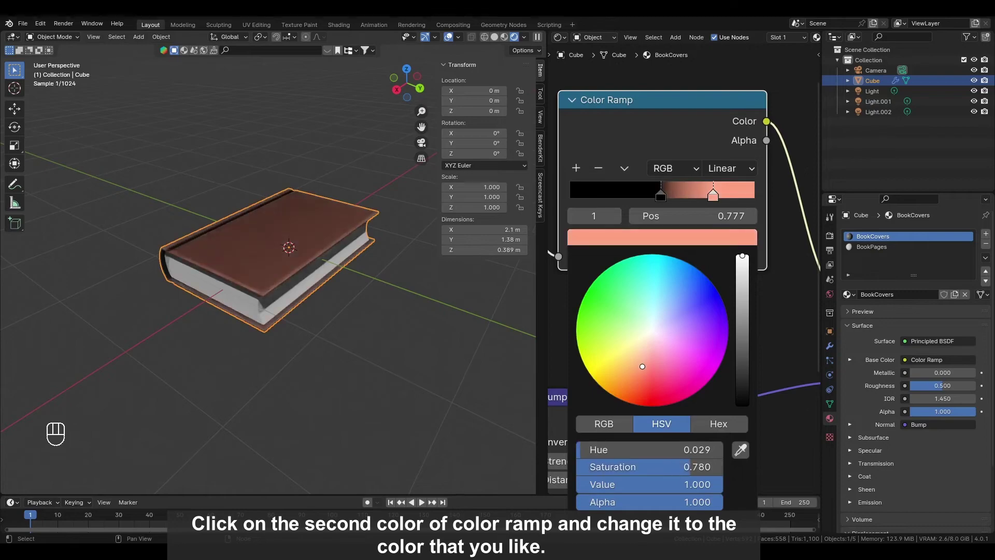
pyautogui.moveTo(636, 365); pyautogui.dragTo(642, 368)
pyautogui.moveTo(394, 321); pyautogui.dragTo(447, 334, button='middle')
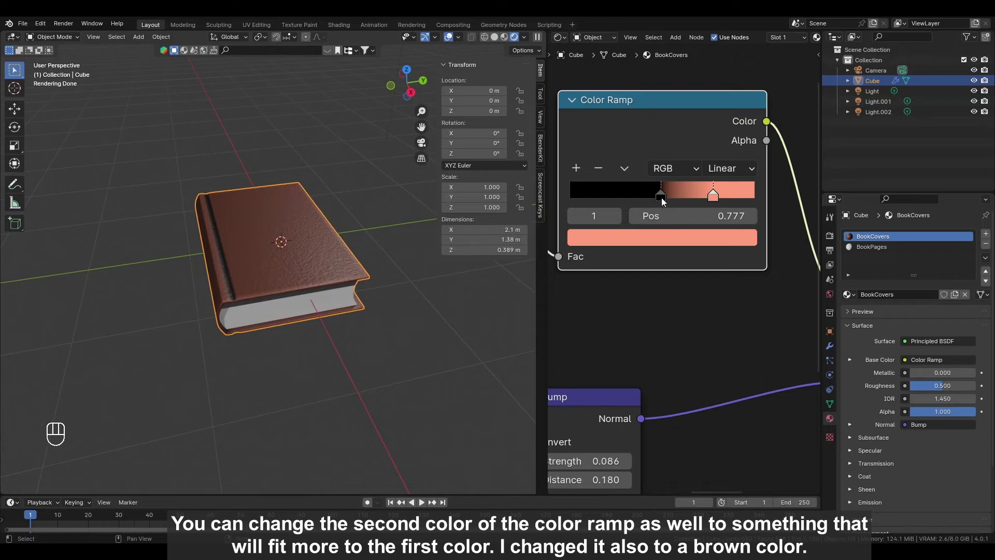
# Turn the ramp's left black stop into dark brown
pyautogui.click(661, 198)
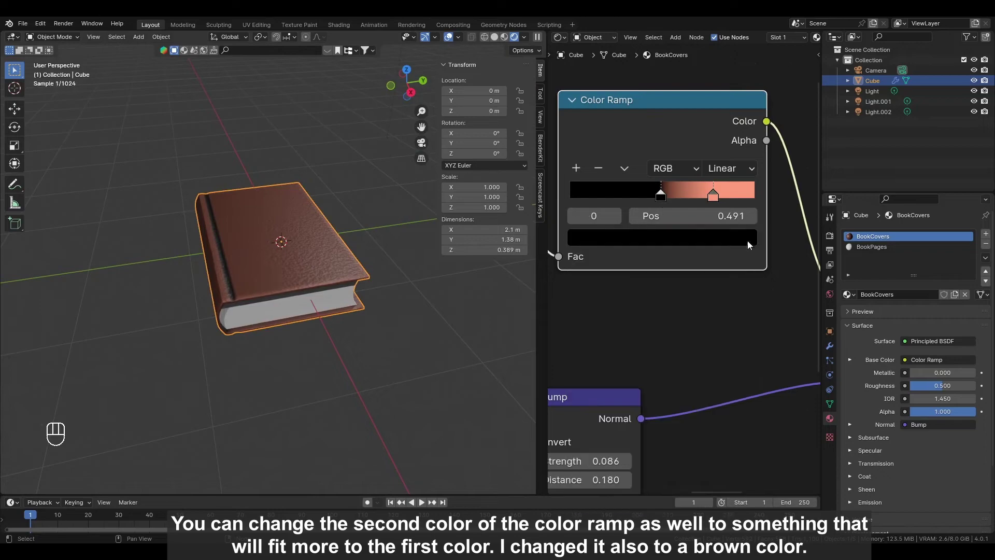
pyautogui.click(703, 242)
pyautogui.moveTo(739, 332); pyautogui.dragTo(742, 377)
pyautogui.moveTo(651, 352); pyautogui.dragTo(623, 364)
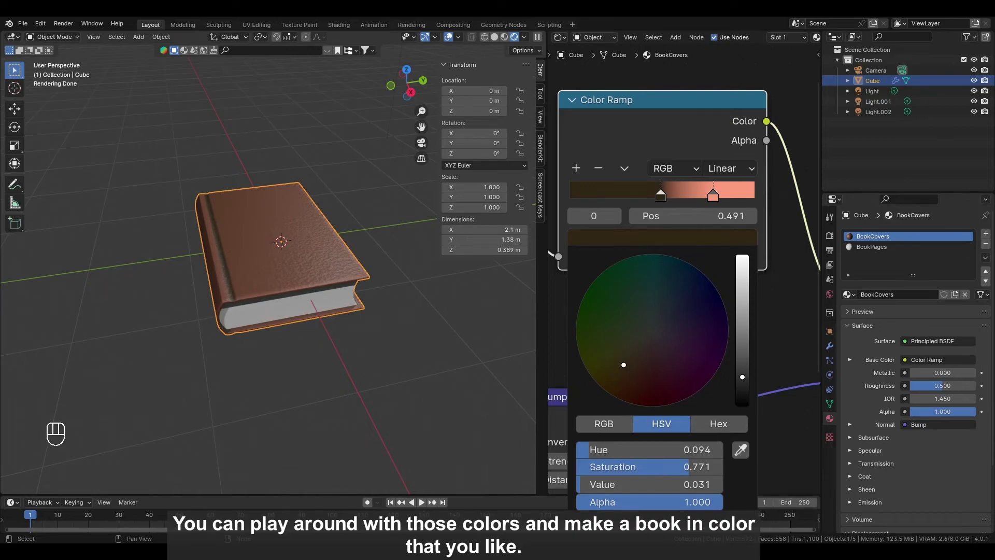
pyautogui.moveTo(268, 290); pyautogui.dragTo(154, 296, button='middle')
# Recolour the right stop to a darker reddish-brown
pyautogui.click(147, 181)
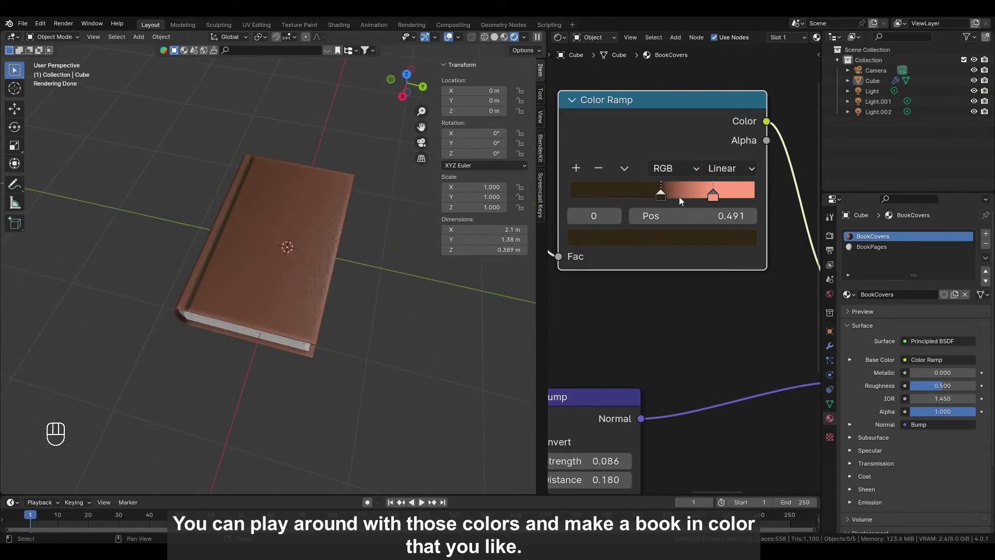
pyautogui.click(713, 195)
pyautogui.click(662, 238)
pyautogui.click(596, 332)
pyautogui.moveTo(742, 269); pyautogui.dragTo(742, 328)
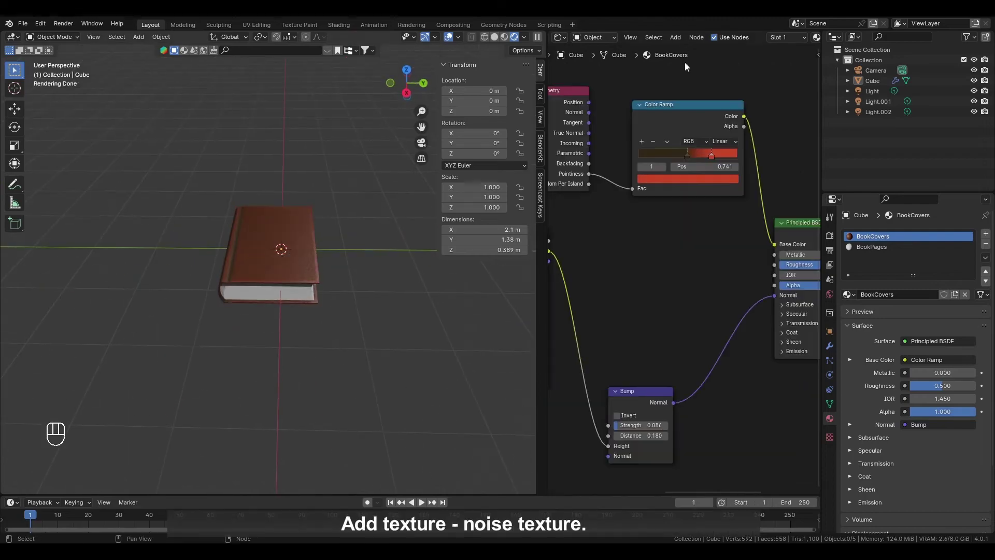
# Add a Noise Texture with detail 15 and scale about 2.5 driving the cover's Roughness
pyautogui.click(675, 37)
pyautogui.moveTo(707, 104)
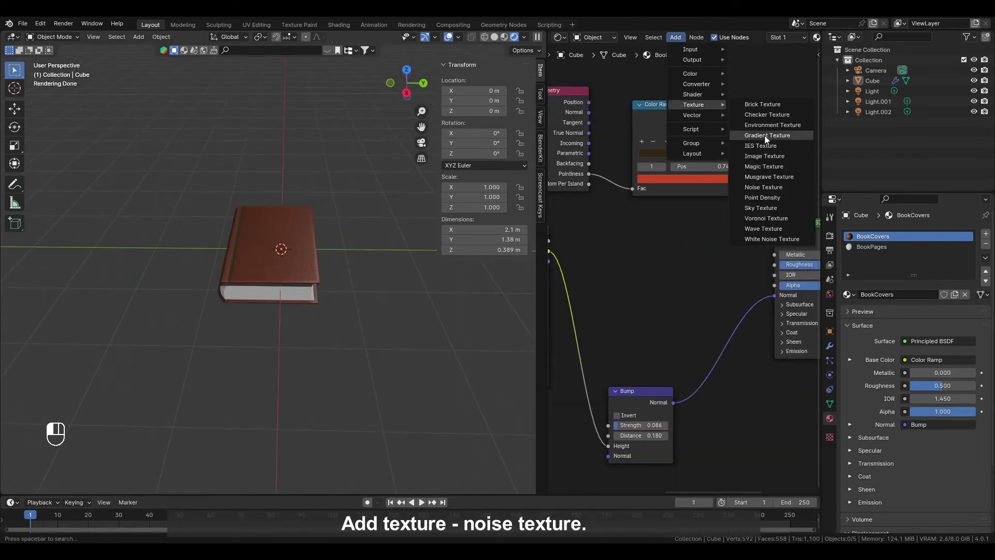
pyautogui.click(769, 194)
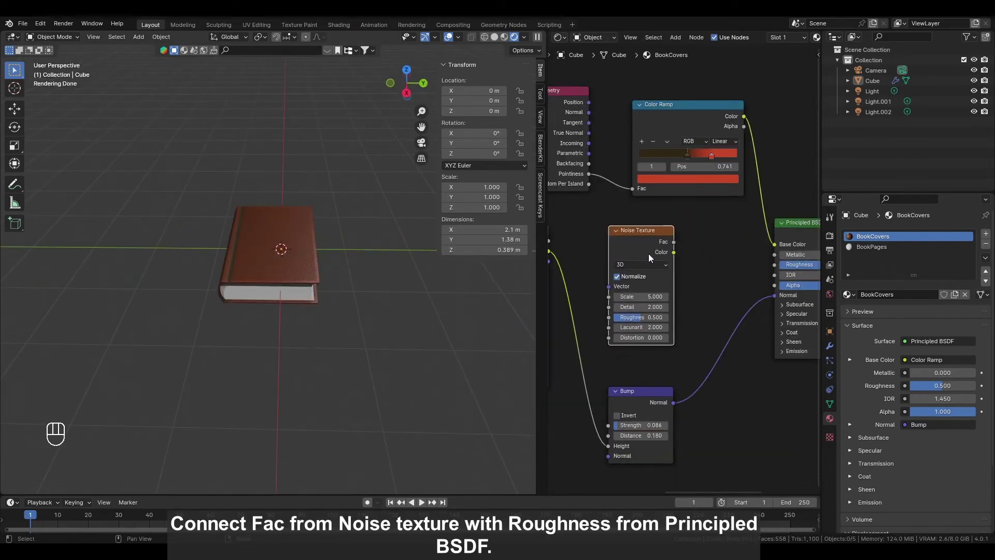
pyautogui.moveTo(673, 242); pyautogui.dragTo(774, 265)
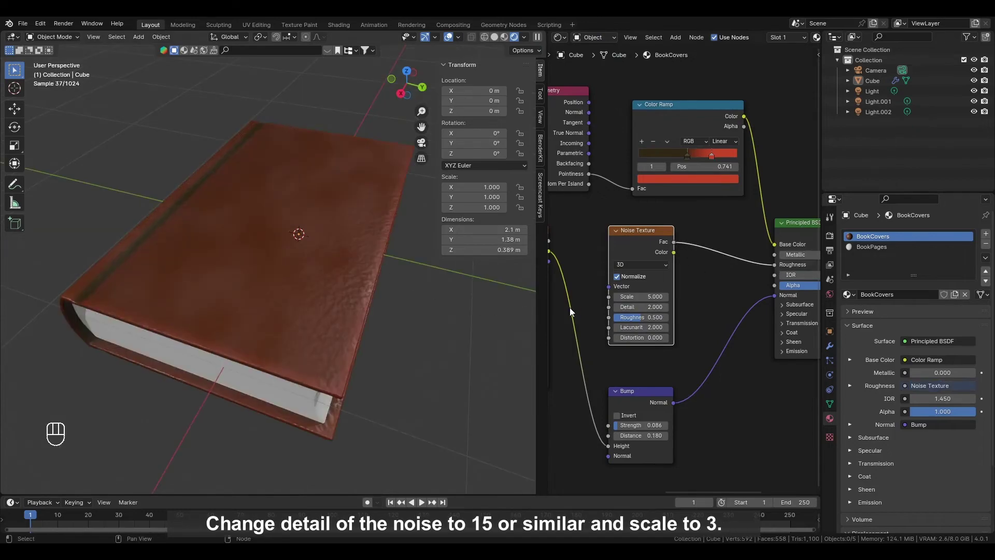
pyautogui.click(648, 306)
pyautogui.write('15')
pyautogui.press('Return')
pyautogui.moveTo(649, 296)
pyautogui.mouseDown()
pyautogui.moveTo(630, 298)
pyautogui.moveTo(650, 298)
pyautogui.mouseUp()
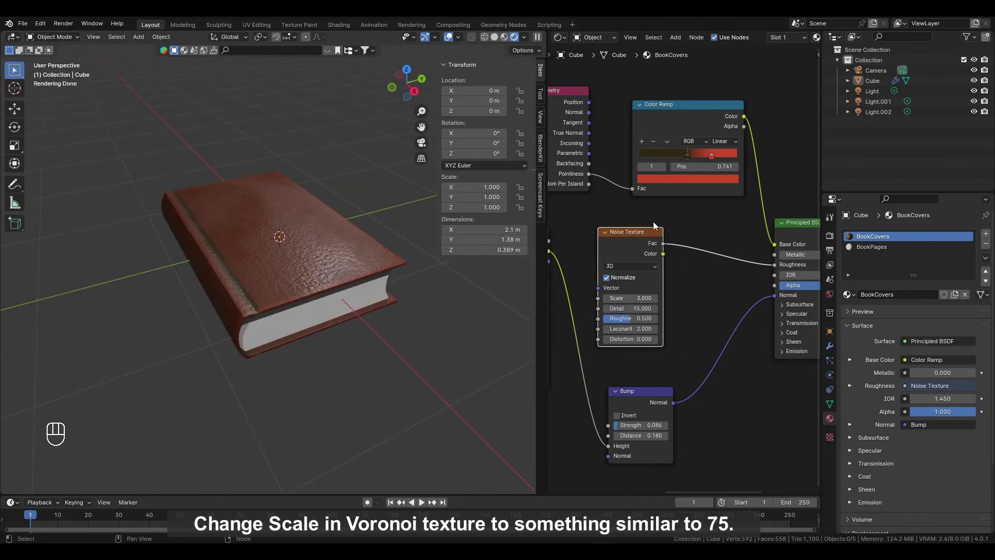
pyautogui.moveTo(653, 222); pyautogui.dragTo(571, 234, button='middle')
# Set the Voronoi Scale to 75 and raise the Sheen weight to about 0.24
pyautogui.click(684, 255)
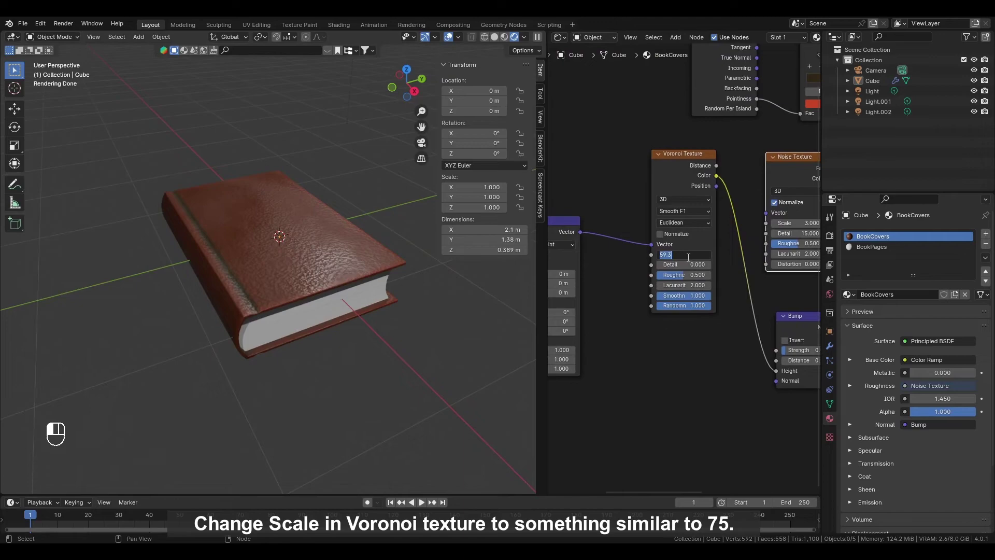
pyautogui.write('75')
pyautogui.press('Return')
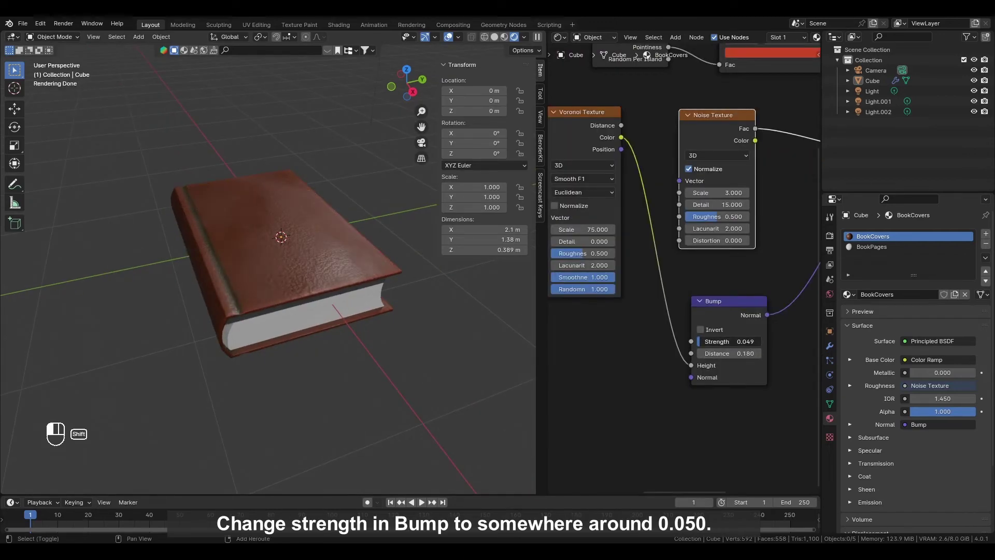
pyautogui.moveTo(466, 337)
pyautogui.mouseDown(button='middle')
pyautogui.moveTo(378, 338)
pyautogui.moveTo(387, 361)
pyautogui.moveTo(460, 342)
pyautogui.mouseUp(button='middle')
pyautogui.moveTo(725, 331); pyautogui.dragTo(586, 321, button='middle')
pyautogui.scroll(3, 717, 347)
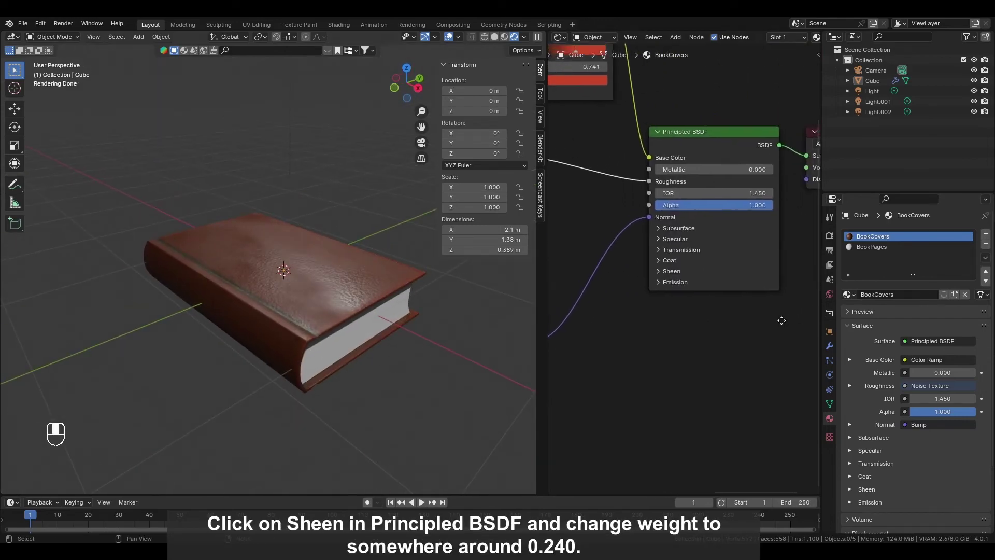
pyautogui.scroll(1, 687, 290)
pyautogui.click(654, 285)
pyautogui.moveTo(705, 298); pyautogui.dragTo(749, 298)
# Show the BookPages material's nodes in the Shader Editor
pyautogui.click(882, 246)
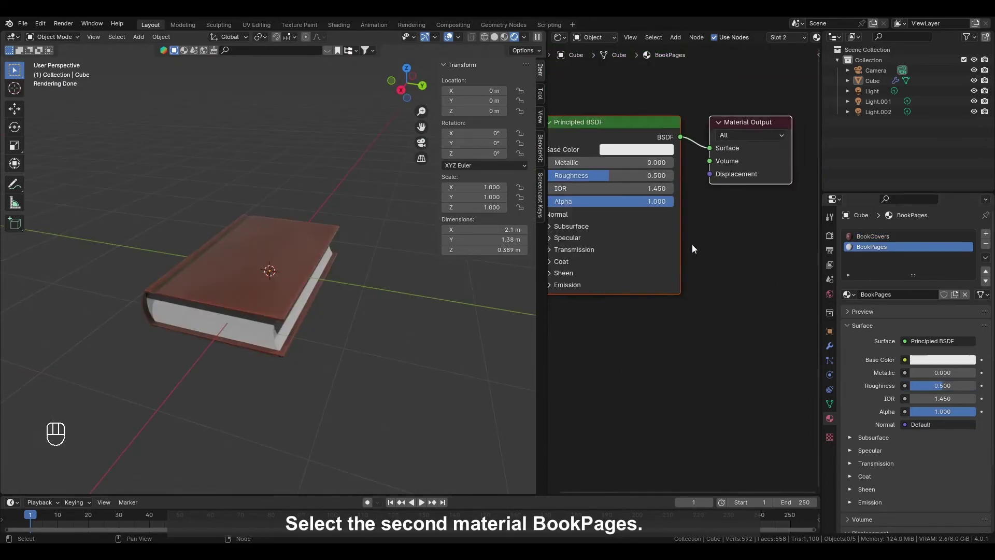
pyautogui.scroll(-1, 692, 244)
pyautogui.scroll(-2, 801, 254)
pyautogui.scroll(1, 758, 180)
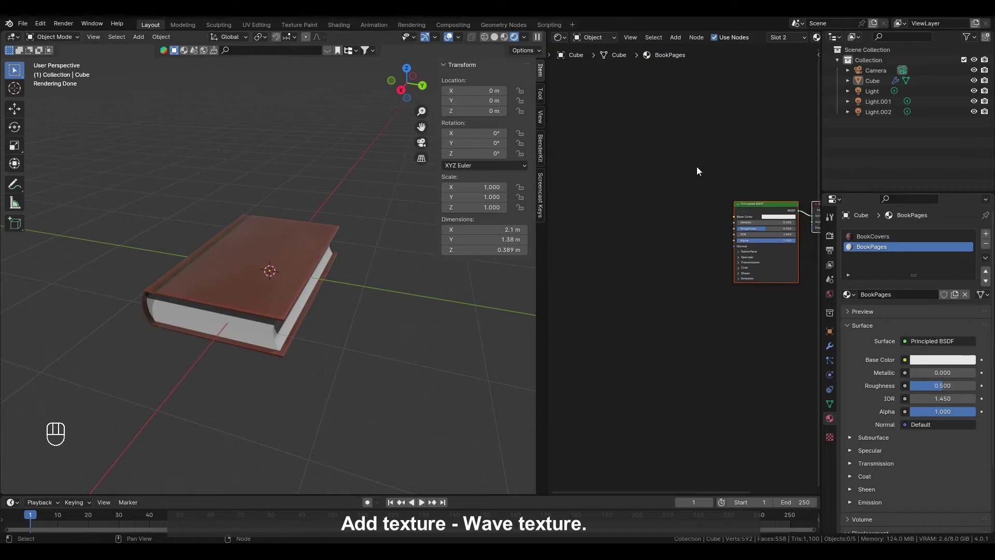
# Add a Wave Texture node and feed its colour into the pages' Base Color
pyautogui.click(676, 38)
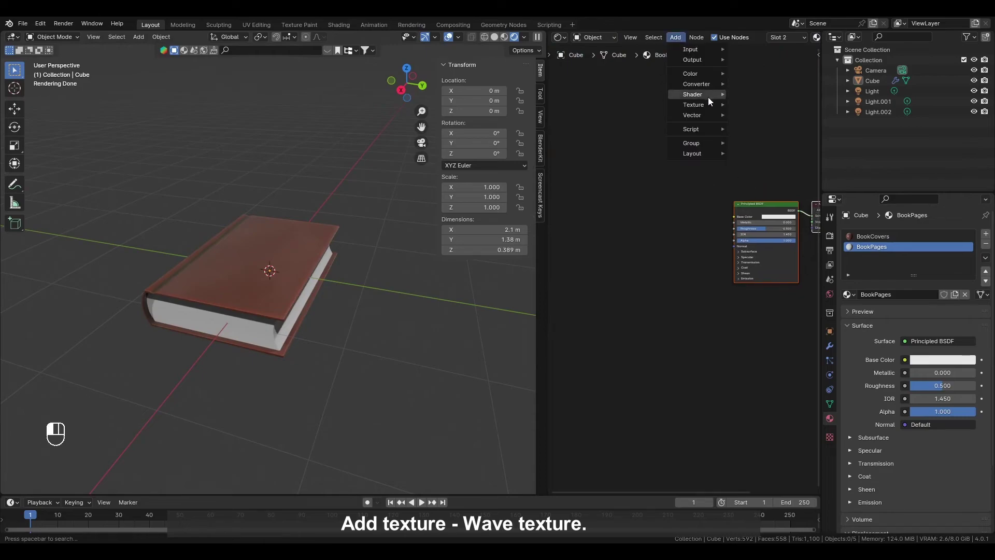
pyautogui.moveTo(708, 101)
pyautogui.click(764, 223)
pyautogui.click(566, 188)
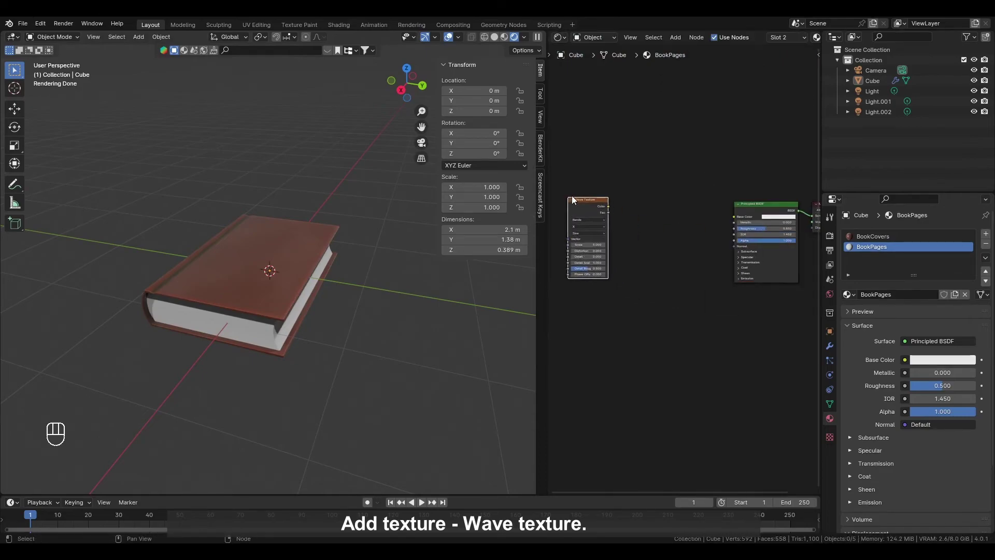
pyautogui.scroll(2, 601, 202)
pyautogui.moveTo(581, 183); pyautogui.dragTo(752, 197)
# Drive the Wave Texture's Vector input from a new Mapping node
pyautogui.moveTo(346, 358); pyautogui.dragTo(216, 337, button='middle')
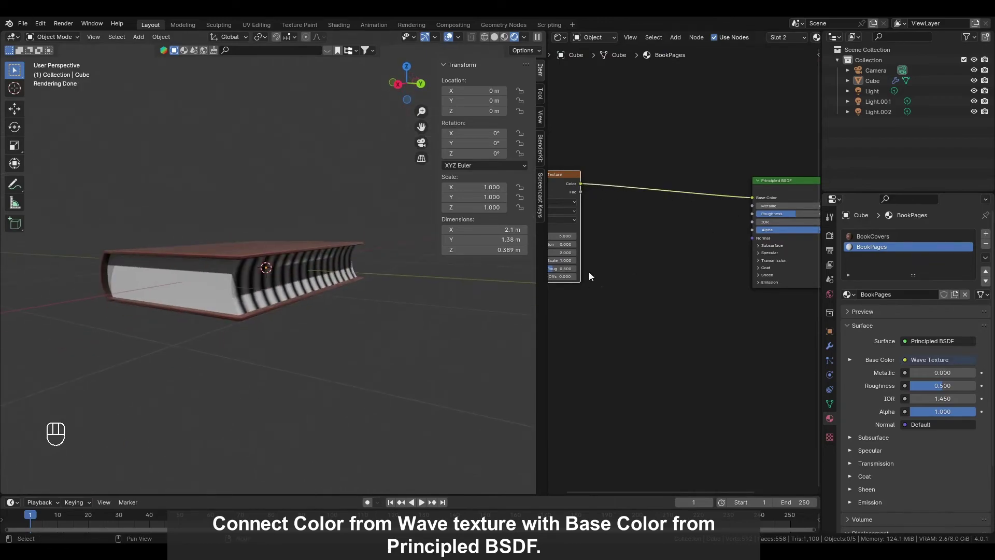
pyautogui.moveTo(589, 271); pyautogui.dragTo(736, 280, button='middle')
pyautogui.moveTo(673, 237); pyautogui.dragTo(570, 242)
pyautogui.write('mapp')
pyautogui.click(622, 257)
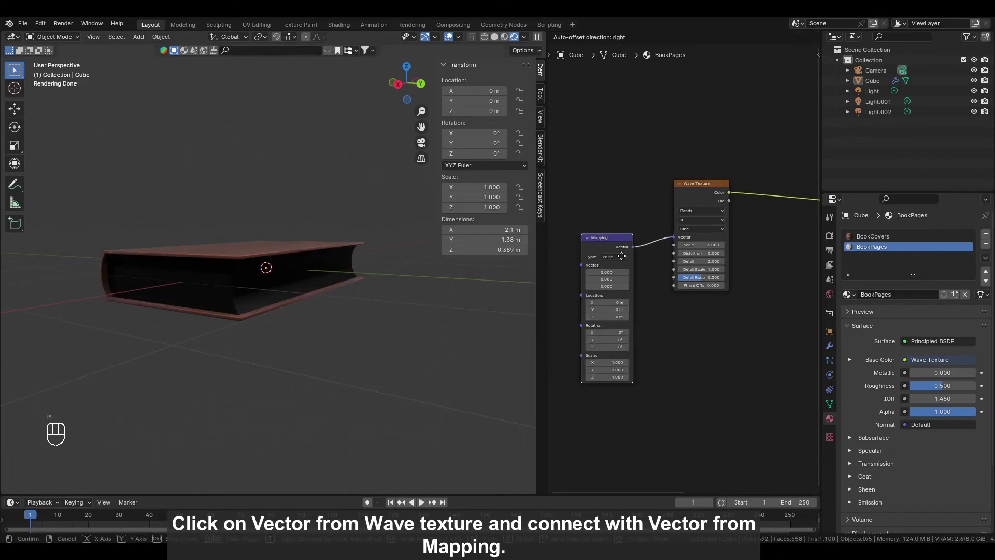
pyautogui.click(616, 236)
# Feed the Mapping node's Vector from a Texture Coordinate node's Object output
pyautogui.moveTo(616, 235); pyautogui.dragTo(715, 241, button='middle')
pyautogui.moveTo(672, 249); pyautogui.dragTo(624, 236)
pyautogui.write('objec')
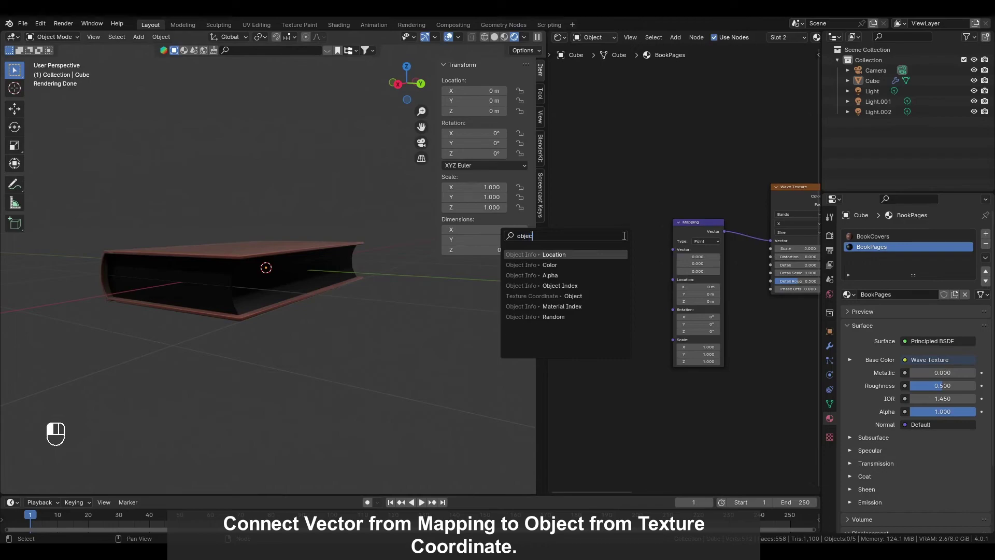
pyautogui.click(571, 294)
pyautogui.click(570, 294)
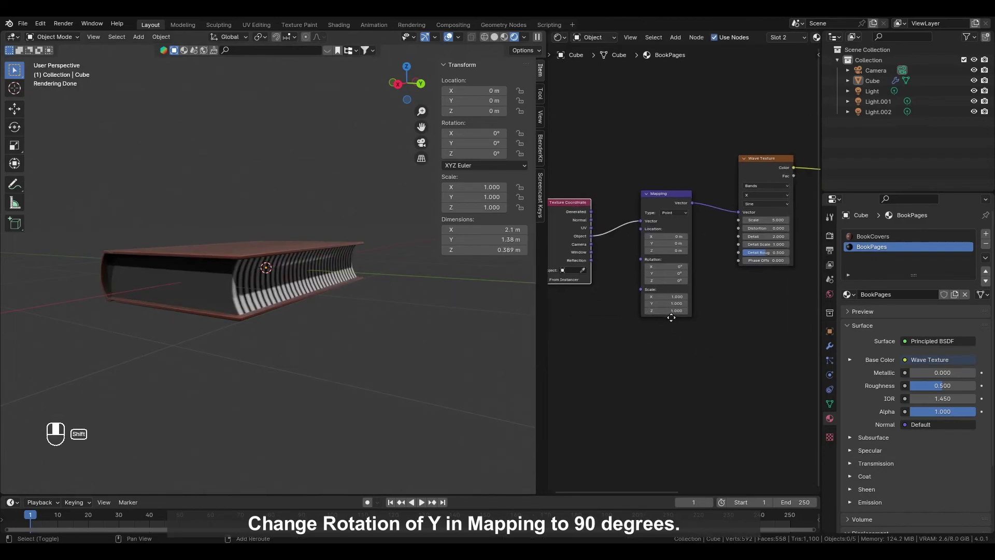
# Set the Mapping node's Rotation Y to 90° so stripes run along the pages
pyautogui.scroll(2, 661, 269)
pyautogui.moveTo(661, 269); pyautogui.dragTo(713, 269)
pyautogui.click(664, 272)
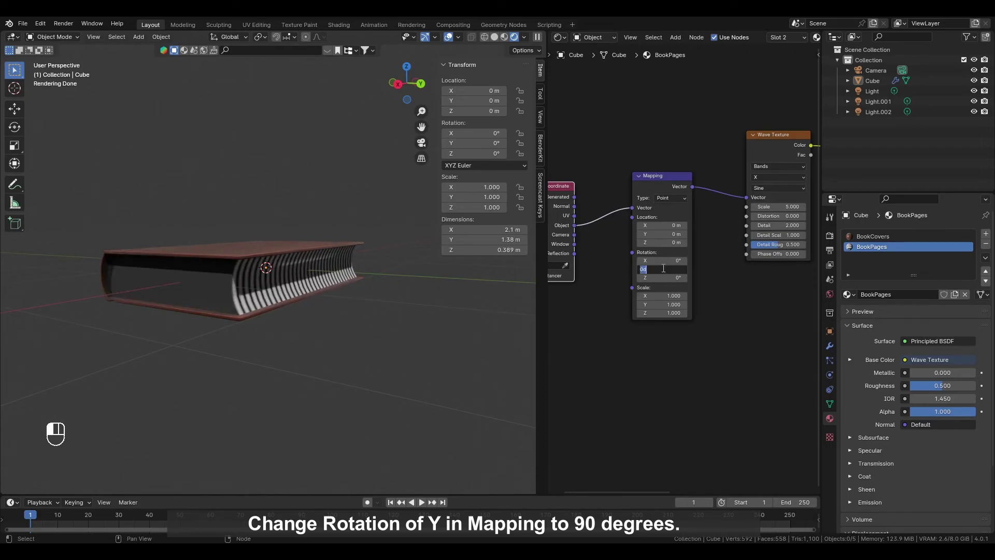
pyautogui.press('Return')
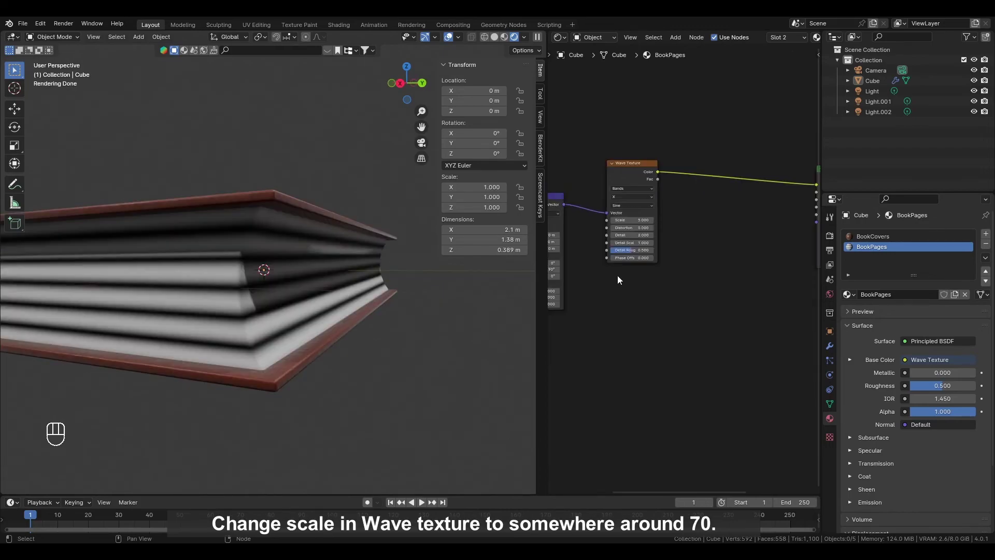
pyautogui.moveTo(617, 275); pyautogui.dragTo(658, 278, button='middle')
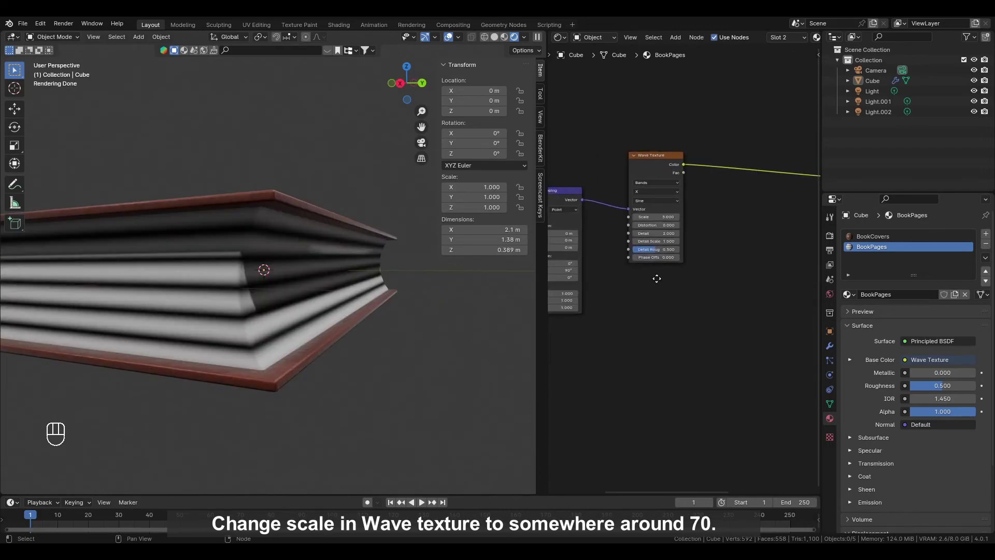
# Raise the Wave Texture scale to 70.7 for much finer stripes
pyautogui.moveTo(655, 215); pyautogui.dragTo(723, 216)
pyautogui.scroll(-5, 334, 294)
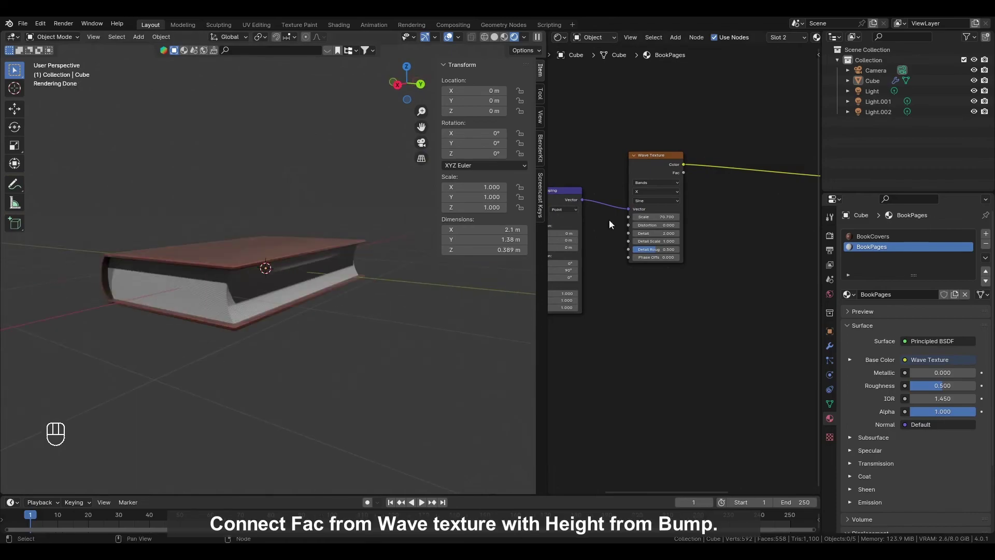
pyautogui.moveTo(691, 216); pyautogui.dragTo(598, 221, button='middle')
# Add a Bump node driven by the wave Fac and connect it to the shader's Normal
pyautogui.moveTo(590, 178); pyautogui.dragTo(658, 240)
pyautogui.write('bump')
pyautogui.click(701, 259)
pyautogui.click(703, 259)
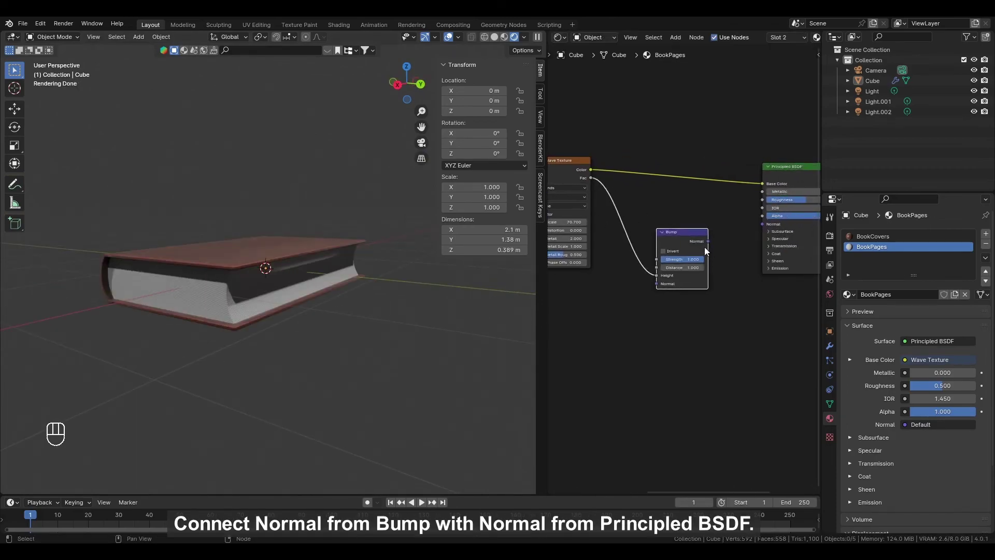
pyautogui.moveTo(709, 240); pyautogui.dragTo(761, 225)
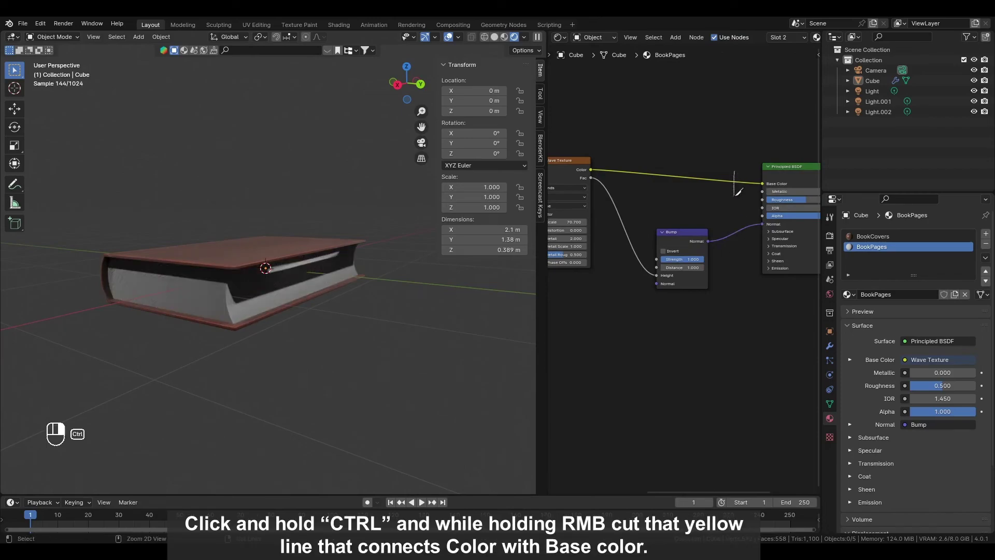
# Cut the wave's link to Base Color so the pages' base colour returns to white
pyautogui.keyDown('ctrl'); pyautogui.moveTo(738, 192); pyautogui.dragTo(733, 200, button='right'); pyautogui.keyUp('ctrl')
pyautogui.scroll(3, 248, 307)
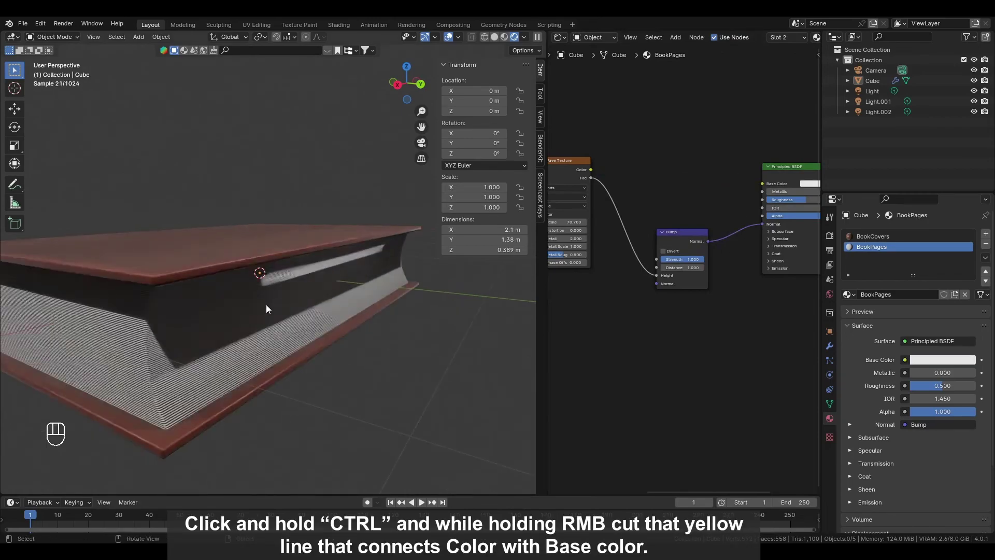
pyautogui.scroll(8, 266, 308)
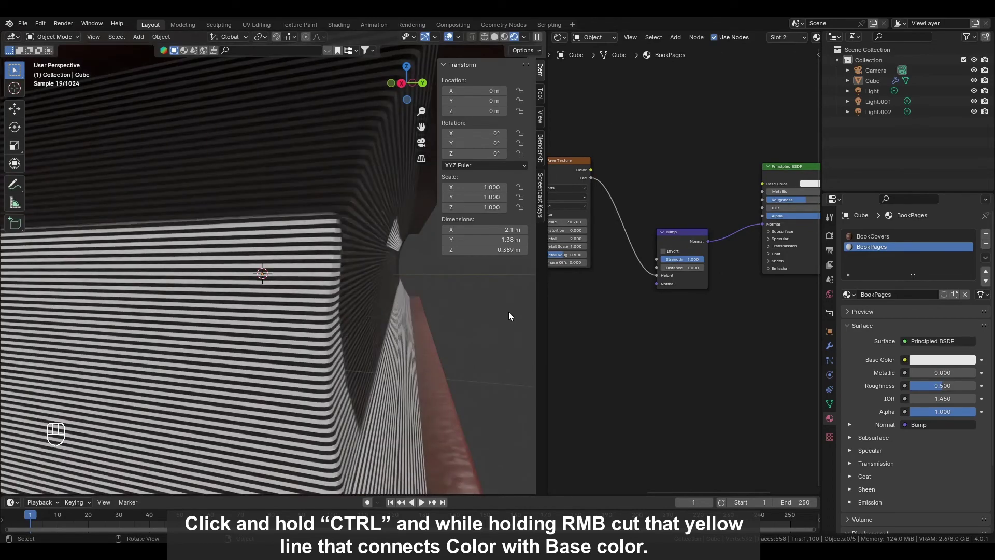
pyautogui.scroll(-5, 423, 309)
pyautogui.moveTo(583, 292); pyautogui.dragTo(615, 288, button='middle')
# Insert a Color Ramp between the wave and the Bump, darkening its first stop to near black
pyautogui.click(675, 37)
pyautogui.moveTo(716, 88)
pyautogui.click(766, 108)
pyautogui.click(660, 182)
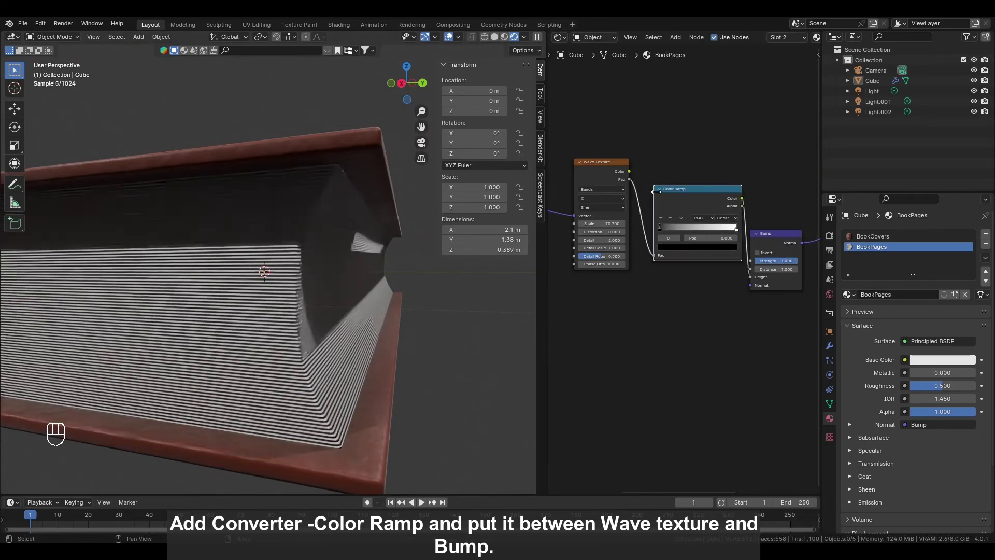
pyautogui.click(673, 245)
pyautogui.moveTo(738, 186)
pyautogui.mouseDown()
pyautogui.moveTo(737, 134)
pyautogui.moveTo(736, 192)
pyautogui.mouseUp()
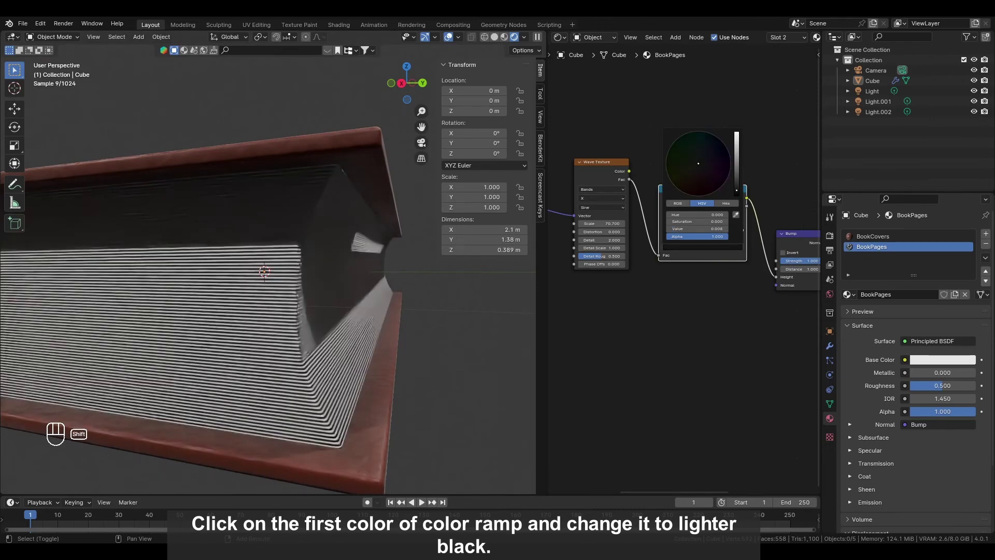
pyautogui.click(676, 37)
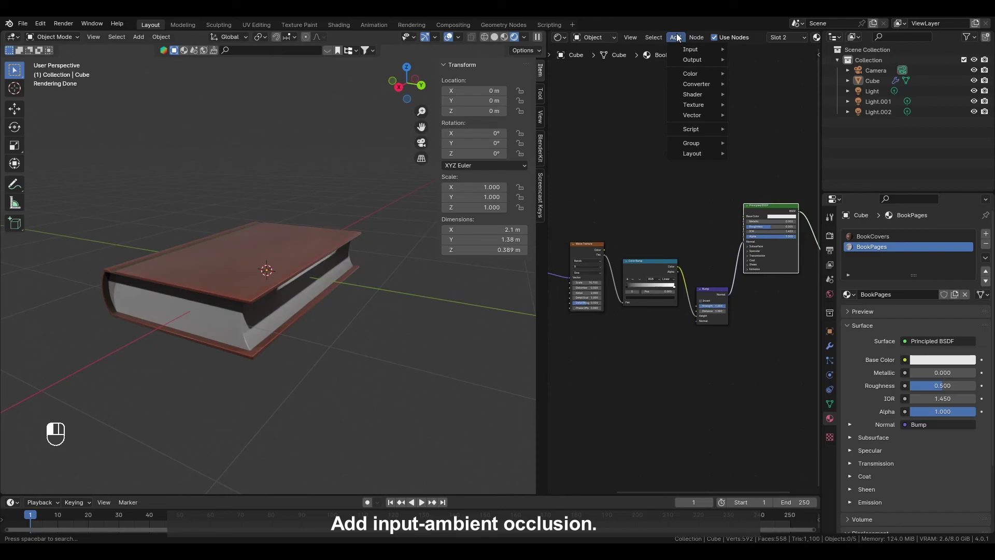
# Add an Ambient Occlusion input node to the BookPages material
pyautogui.moveTo(695, 49)
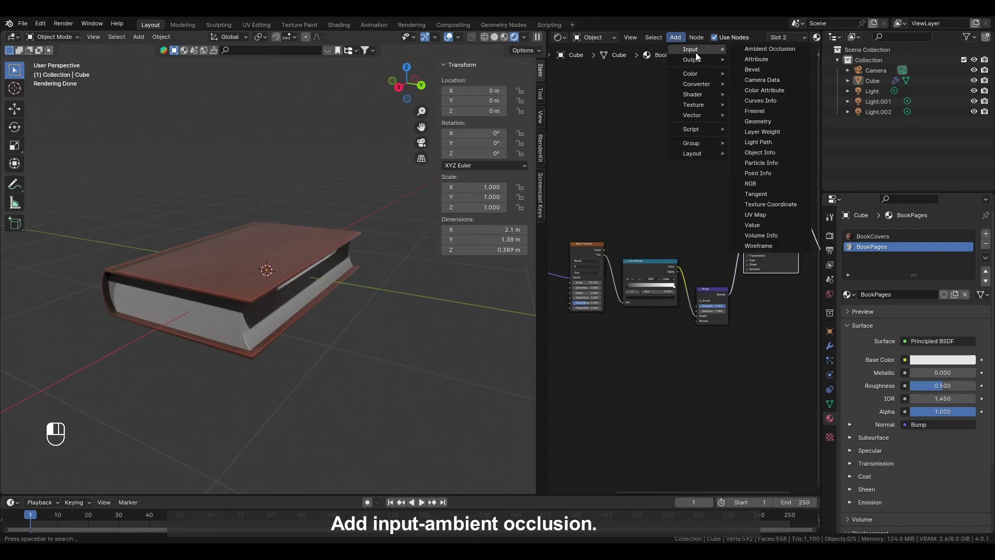
pyautogui.click(758, 48)
pyautogui.click(629, 93)
pyautogui.scroll(1, 630, 93)
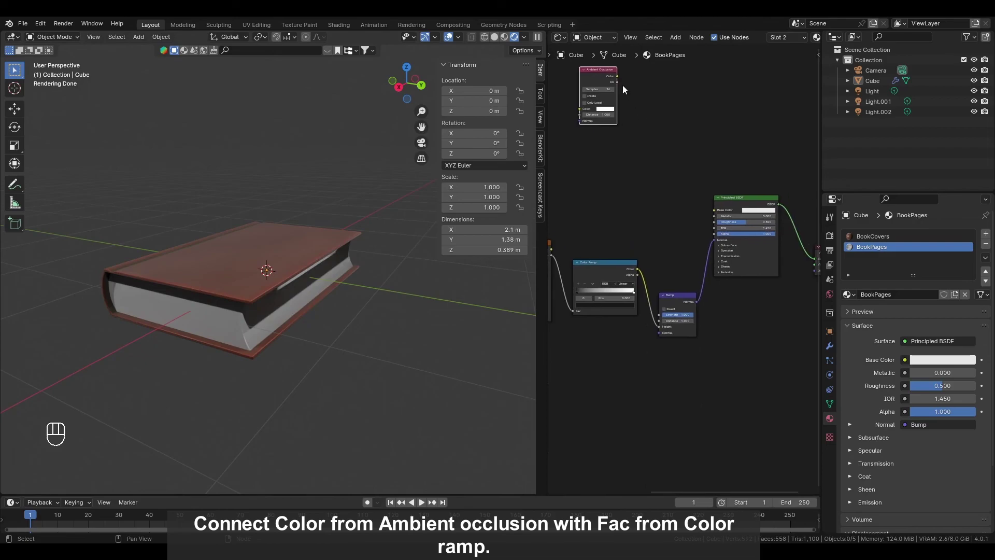
# Add a second Color Ramp feeding Base Color, driven by the Ambient Occlusion node
pyautogui.hotkey('shift', 'a')
pyautogui.write('volor')
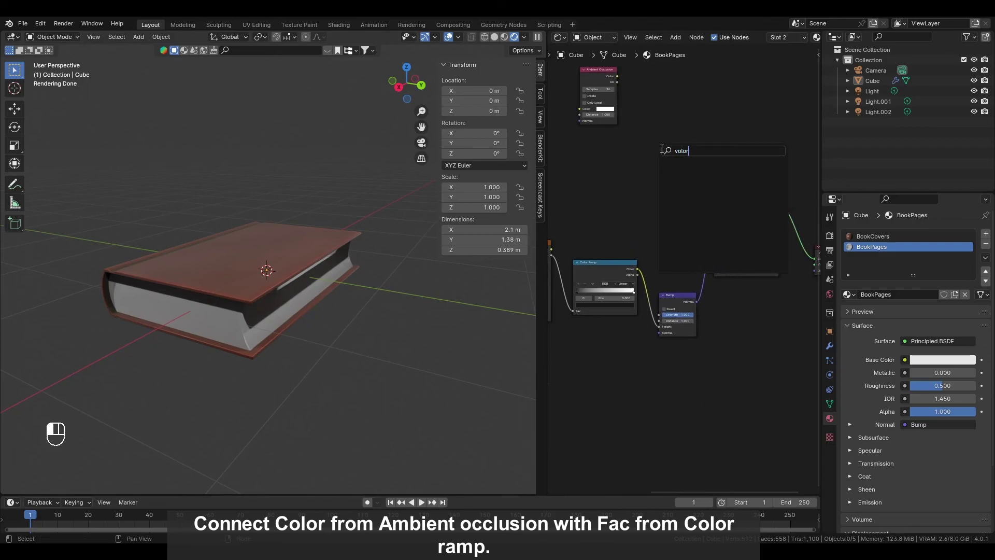
pyautogui.press('BackSpace')
pyautogui.press('BackSpace')
pyautogui.press('BackSpace')
pyautogui.press('BackSpace')
pyautogui.press('BackSpace')
pyautogui.press('BackSpace')
pyautogui.write('colorra')
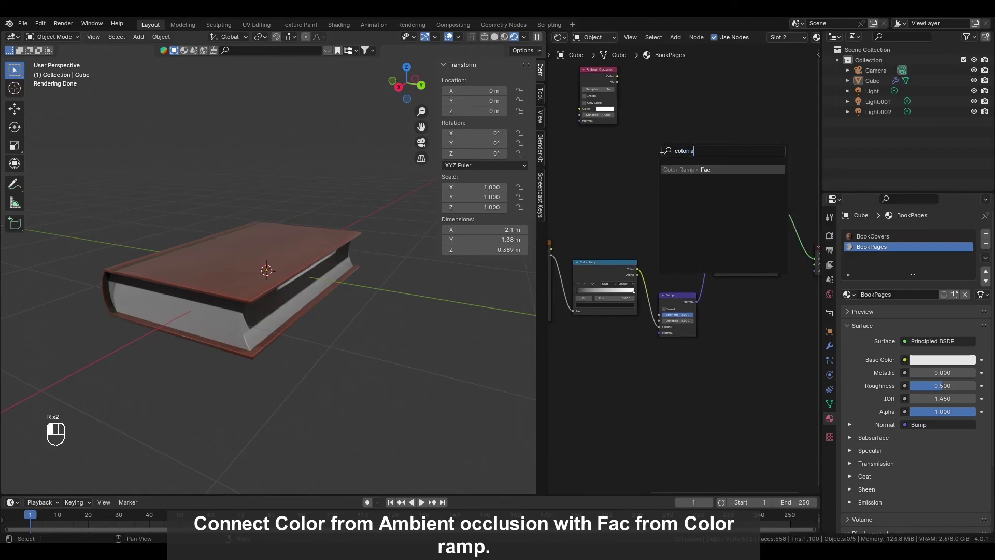
pyautogui.press('Return')
pyautogui.click(635, 155)
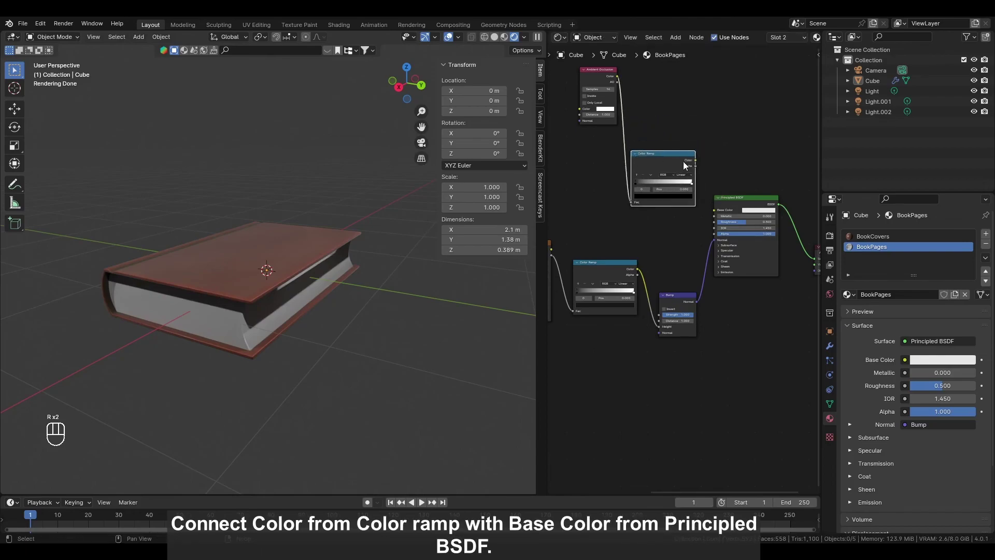
pyautogui.moveTo(695, 161); pyautogui.dragTo(724, 210)
pyautogui.moveTo(602, 68); pyautogui.dragTo(688, 172)
pyautogui.scroll(4, 689, 203)
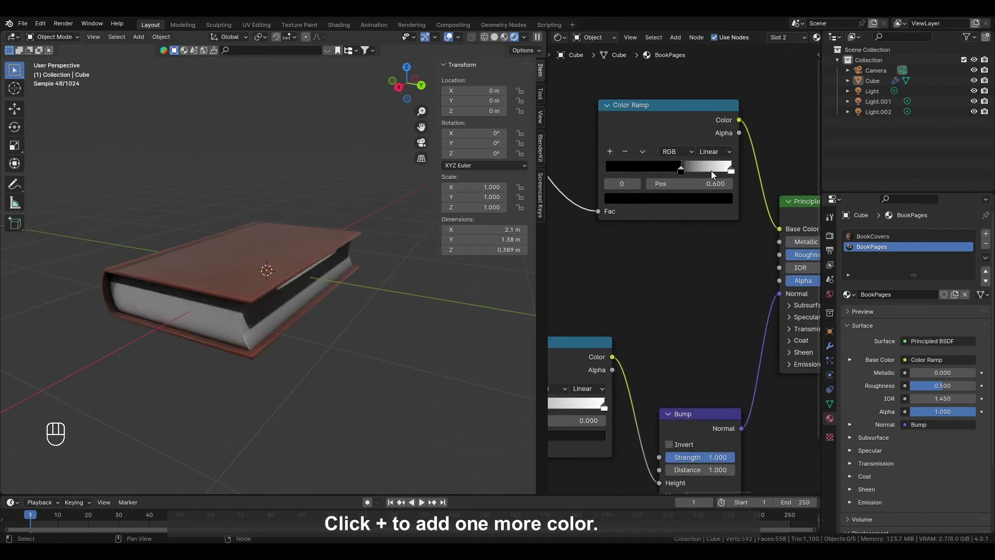
# Add a 0.800 ramp stop and make it and the 1.000 stop light cream yellow
pyautogui.click(610, 151)
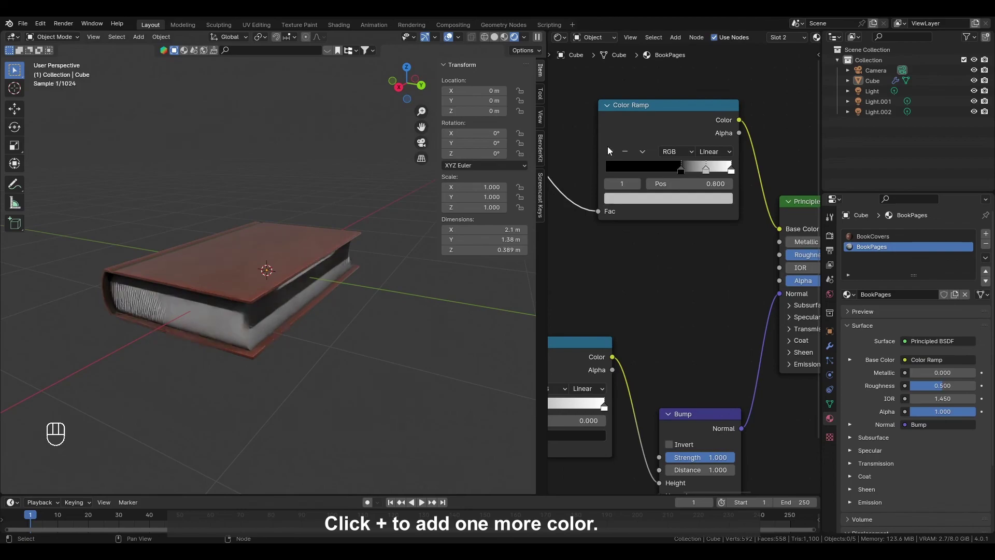
pyautogui.click(708, 198)
pyautogui.click(708, 198)
pyautogui.click(636, 285)
pyautogui.moveTo(331, 244); pyautogui.dragTo(371, 244, button='middle')
pyautogui.scroll(2, 371, 243)
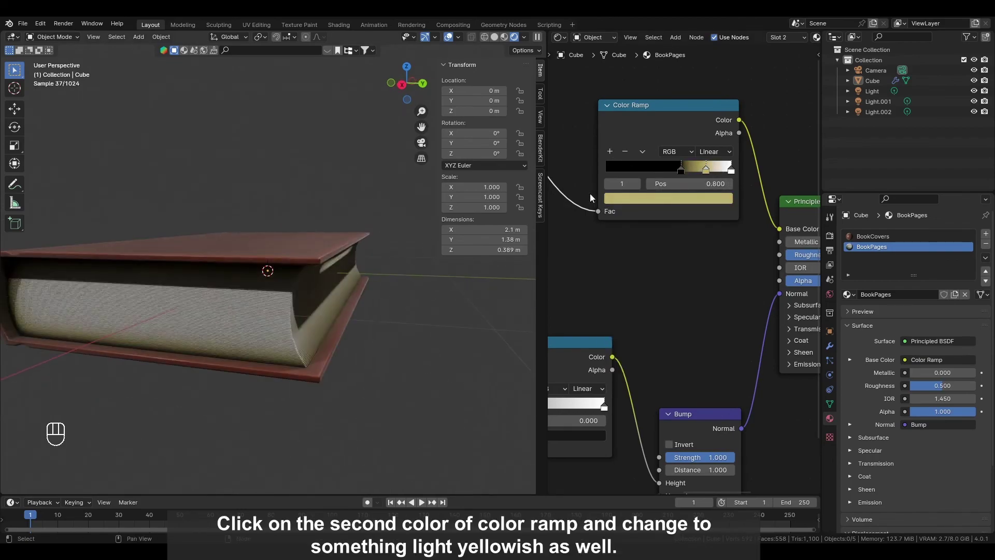
pyautogui.click(731, 169)
pyautogui.click(710, 199)
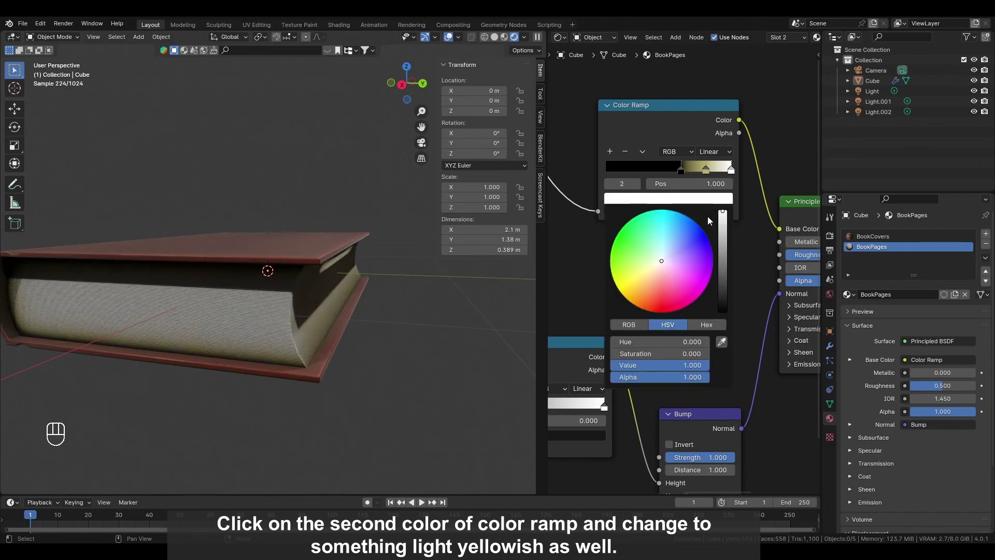
pyautogui.click(655, 268)
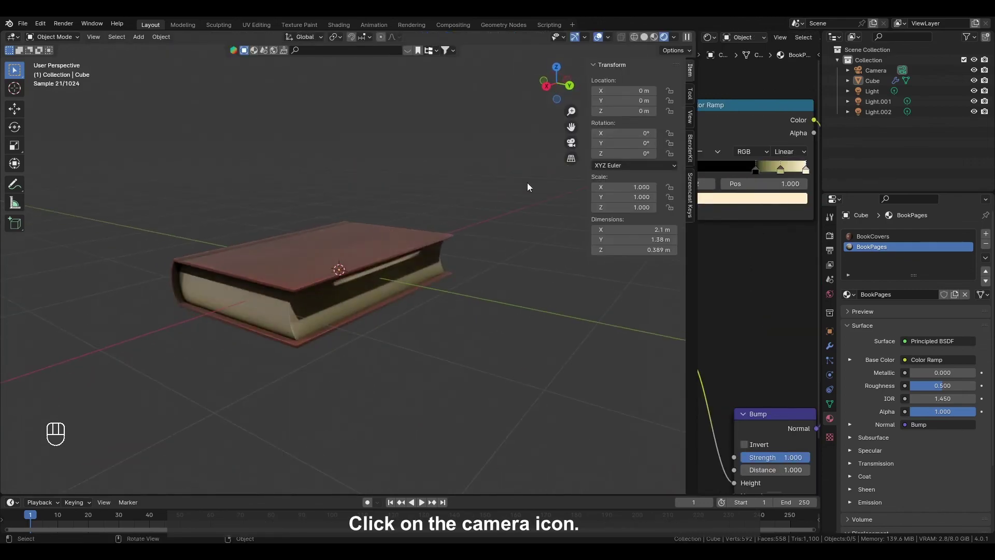
# Look through the camera, lock it to the view, and orbit and zoom to frame the book
pyautogui.click(571, 143)
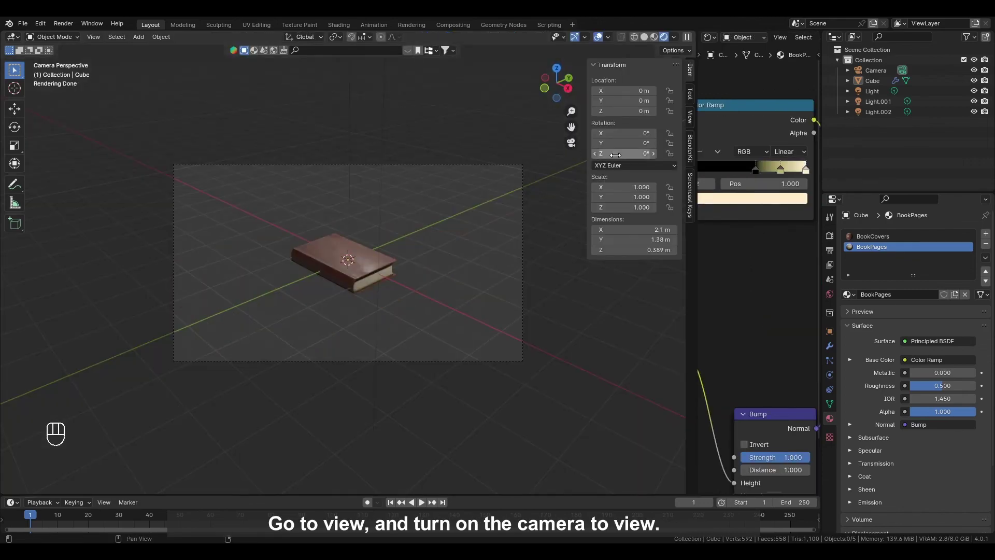
pyautogui.click(690, 118)
pyautogui.click(645, 195)
pyautogui.moveTo(482, 229); pyautogui.dragTo(530, 217, button='middle')
pyautogui.scroll(3, 456, 226)
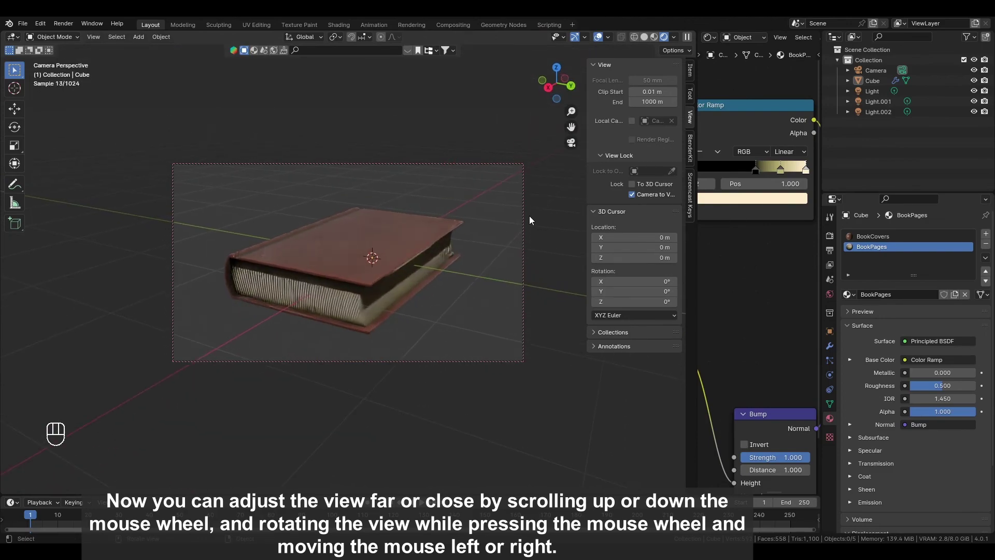
# Make the middle 0.800 ramp stop warm beige, then unlock the camera and hide overlays
pyautogui.click(781, 169)
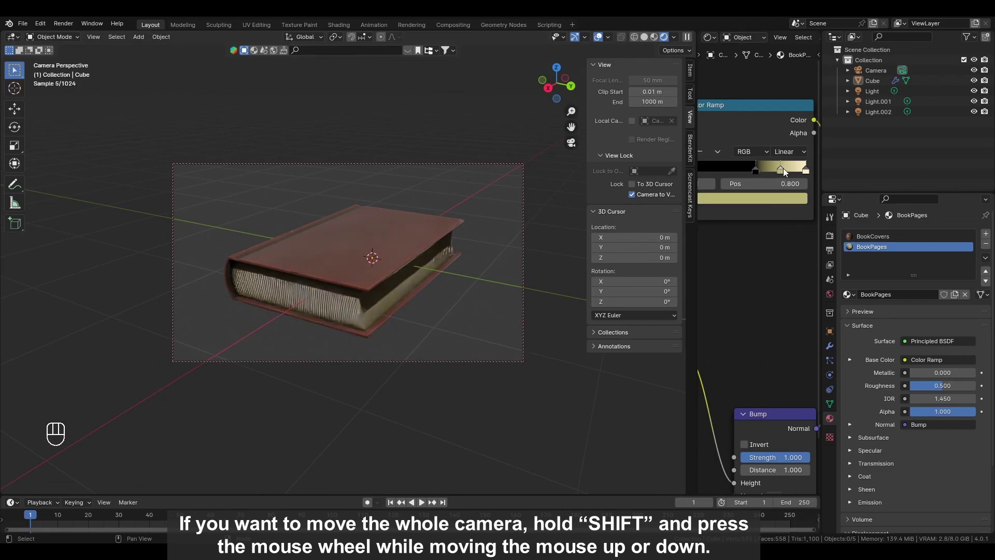
pyautogui.click(774, 197)
pyautogui.moveTo(736, 269); pyautogui.dragTo(731, 273)
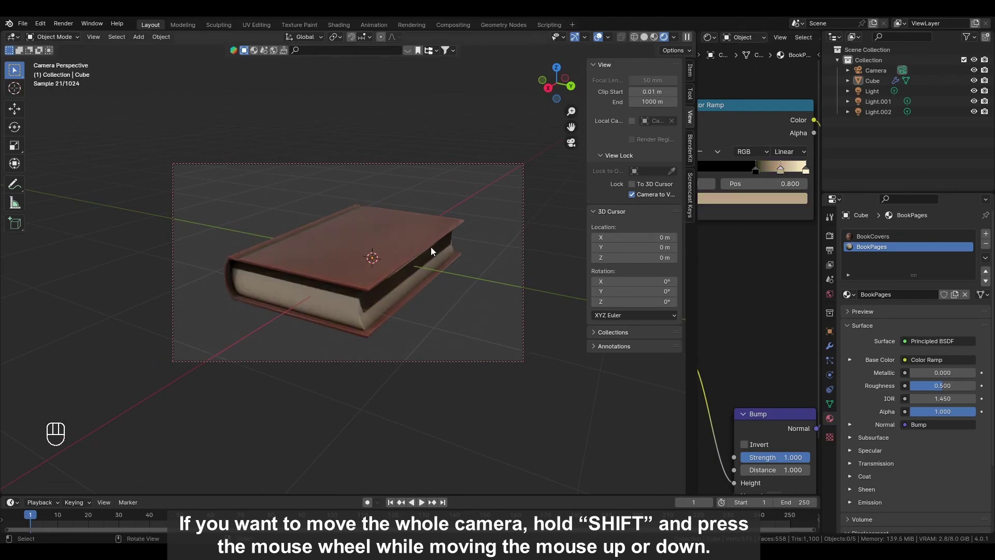
pyautogui.click(632, 195)
pyautogui.click(598, 38)
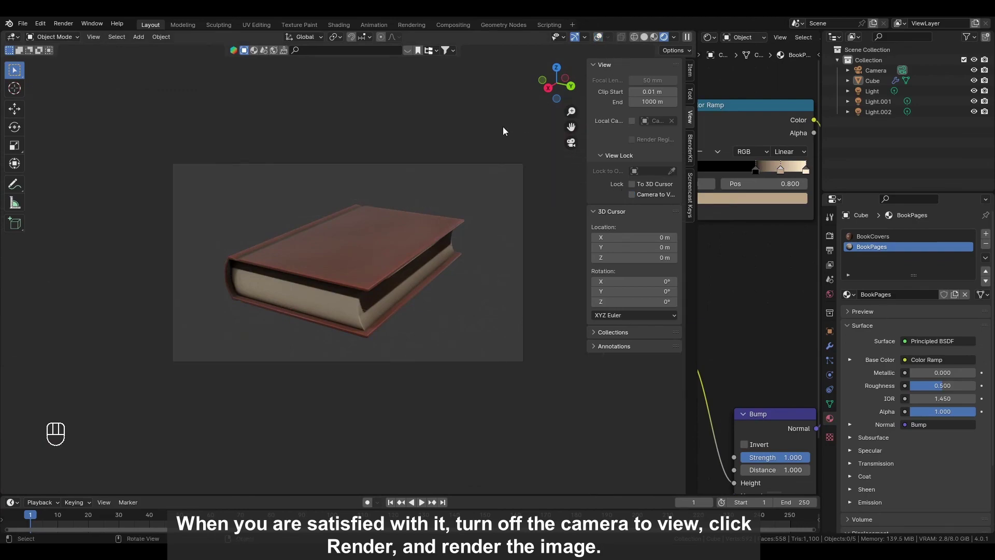
# Switch the viewport to Solid shading and start a Render Image of the camera view
pyautogui.click(645, 36)
pyautogui.click(66, 23)
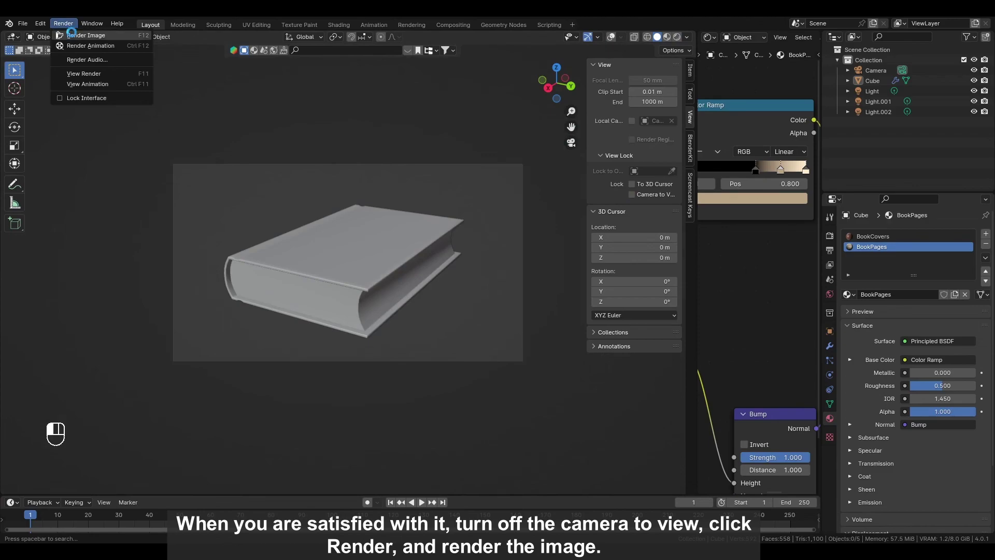
pyautogui.click(78, 32)
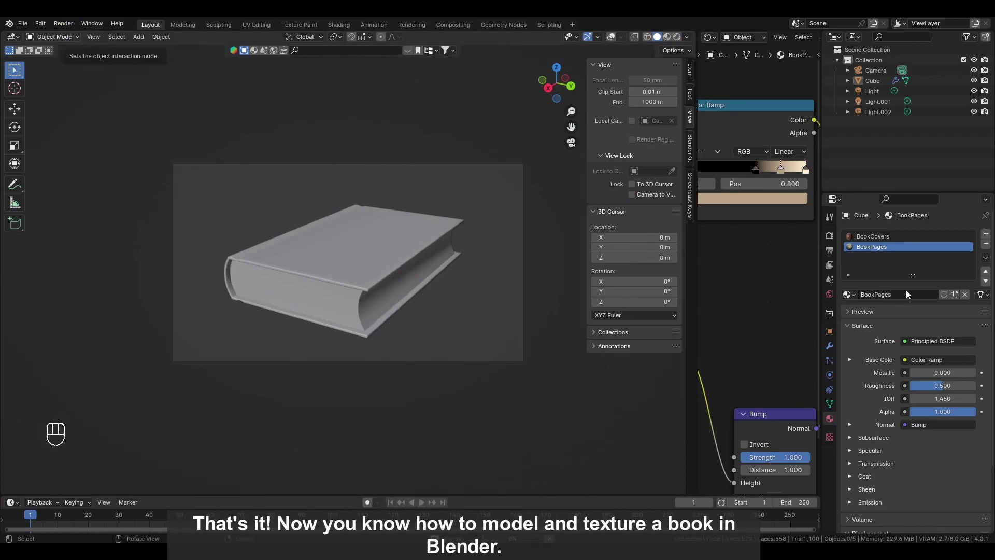